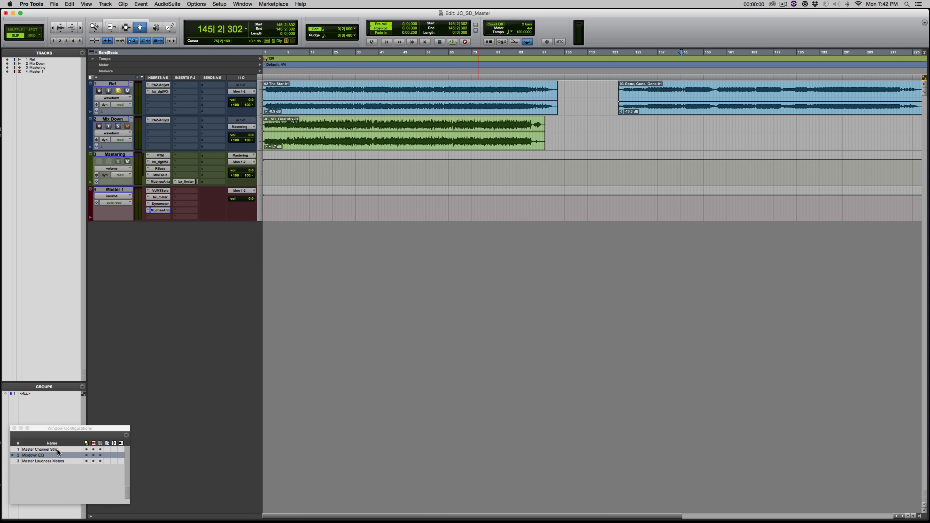
# Recall the Master Loudness Meters window configuration with bx_meter, VU meter, Dynameter and mixer.
pyautogui.click(43, 462)
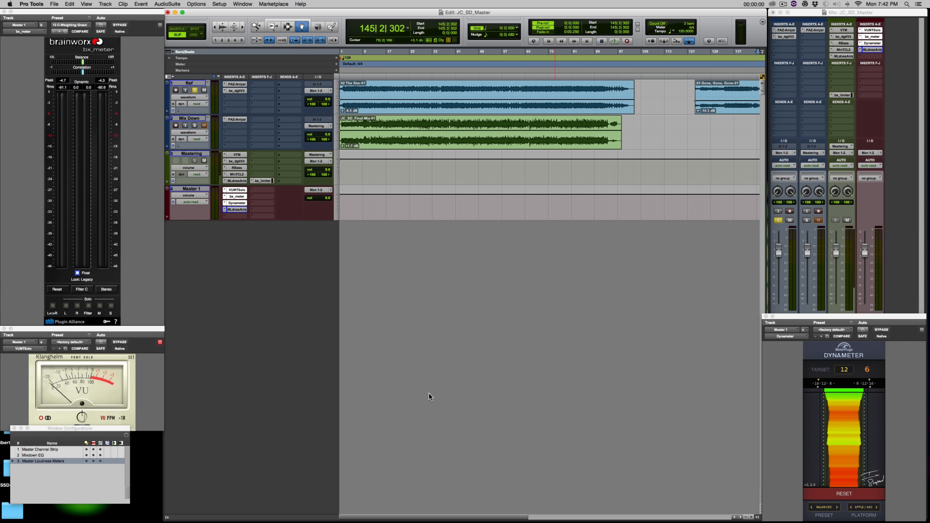
# Reset the Dynameter and play from bar 28 with a longer history span until it reads 9.
pyautogui.click(837, 496)
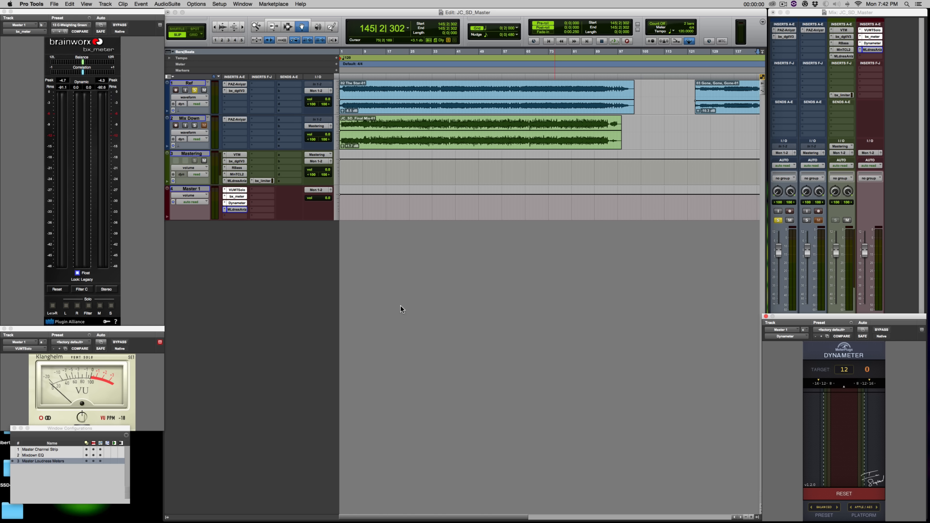
pyautogui.click(421, 57)
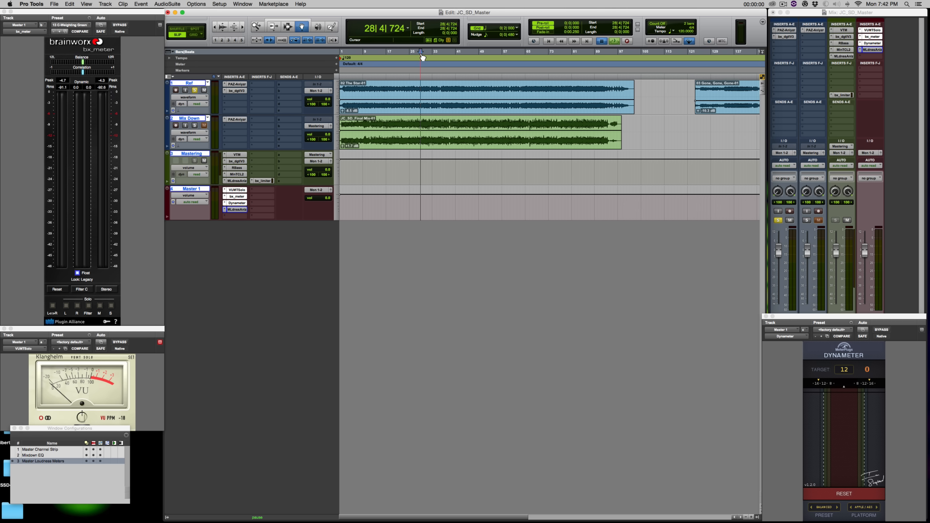
pyautogui.press('space')
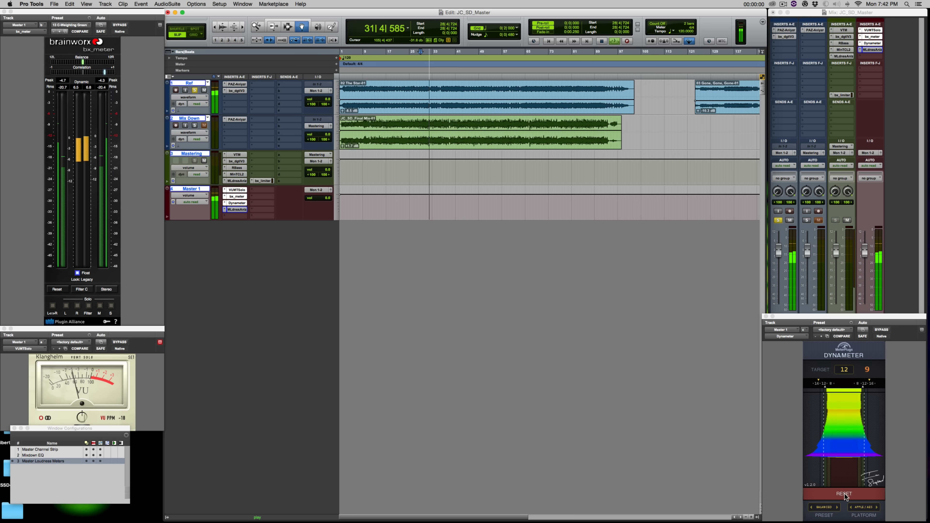
pyautogui.moveTo(845, 470); pyautogui.dragTo(851, 425)
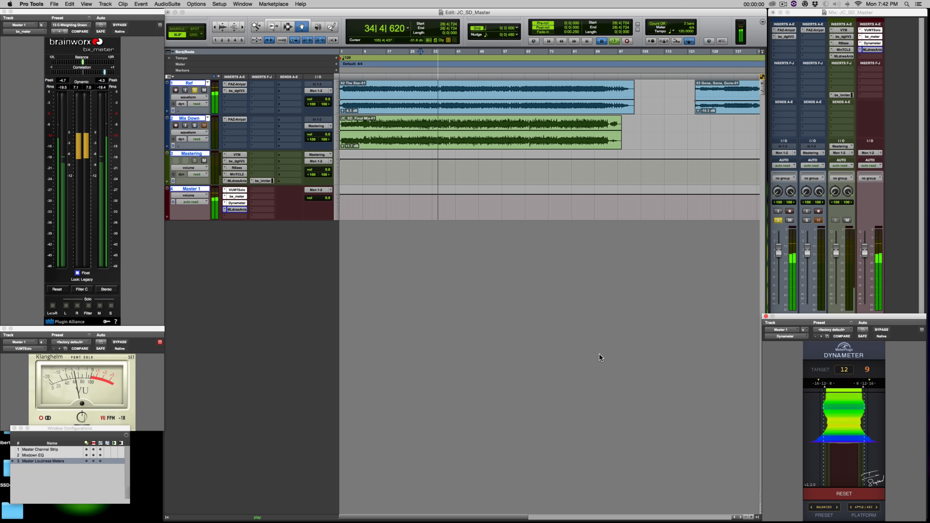
pyautogui.press('space')
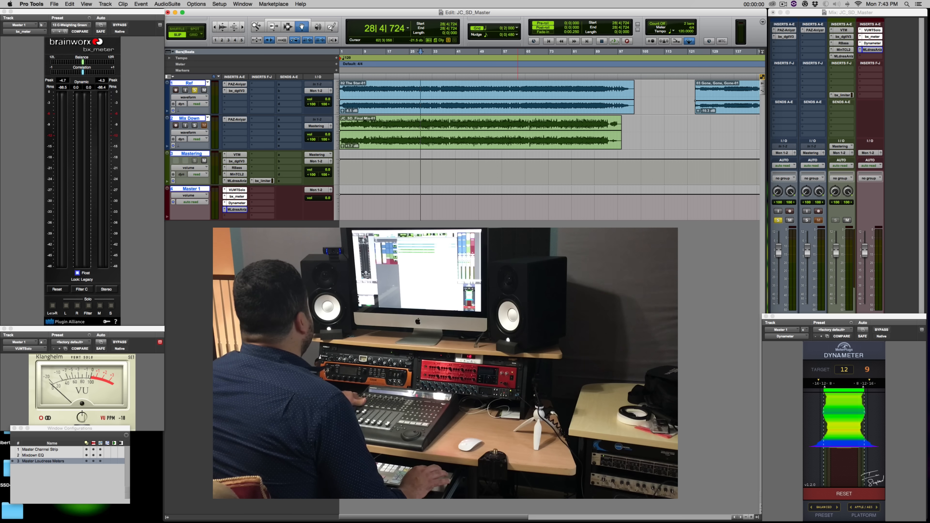
# Play from bar 28 switching solo between Ref and Mix Down, then reset the Dynameter and replay.
pyautogui.press('space')
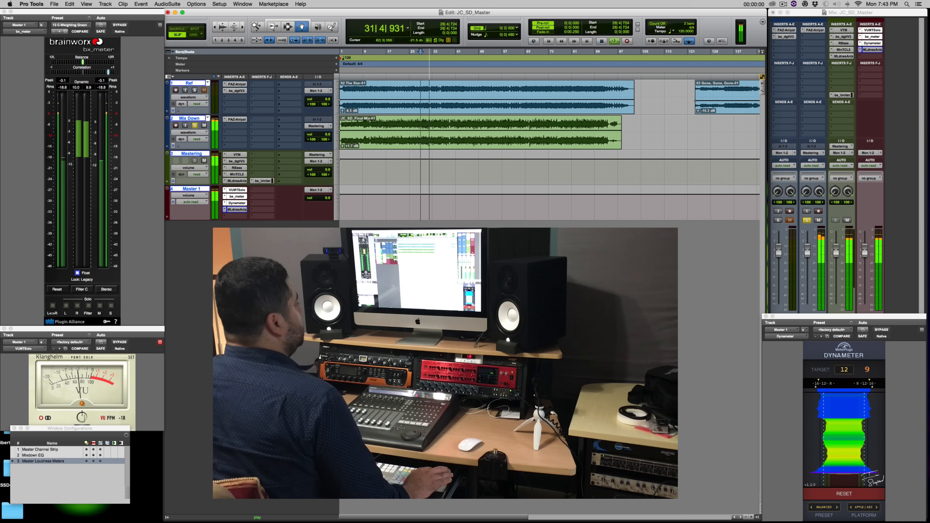
pyautogui.press('space')
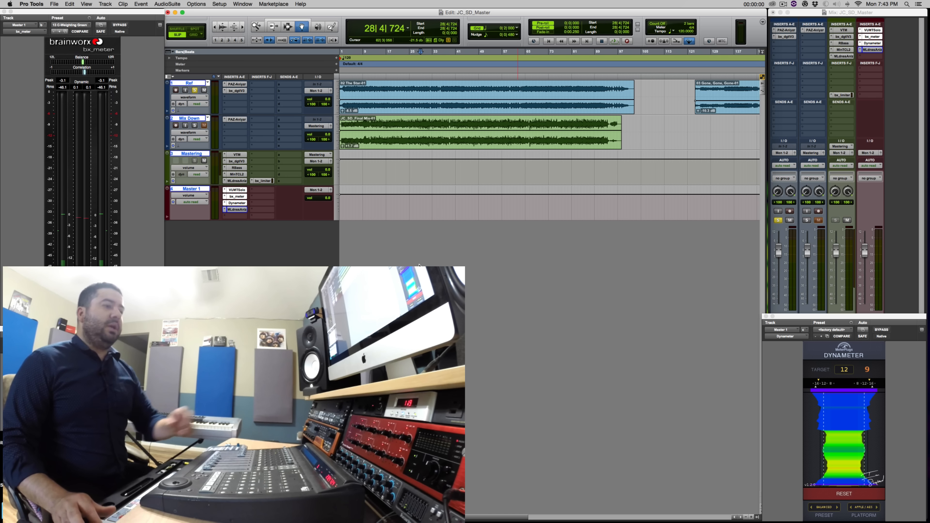
pyautogui.press('space')
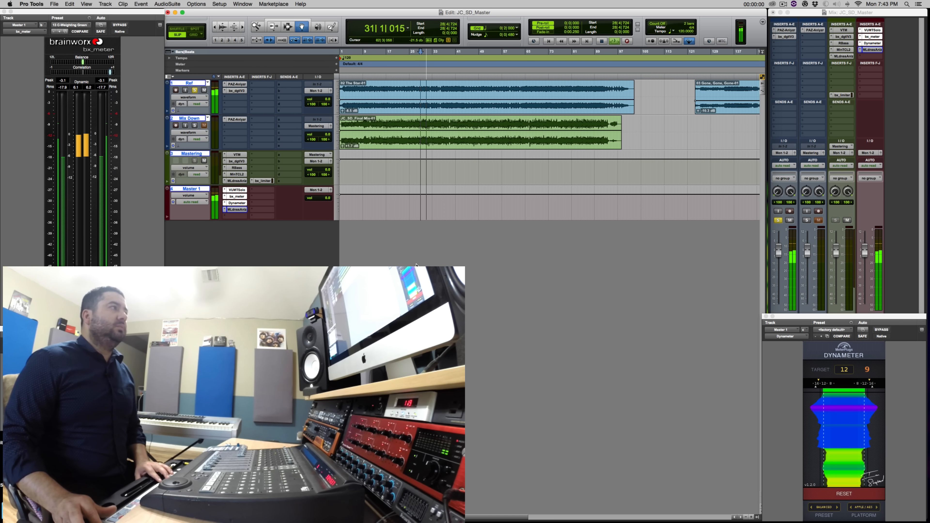
pyautogui.hotkey('shift', 's')
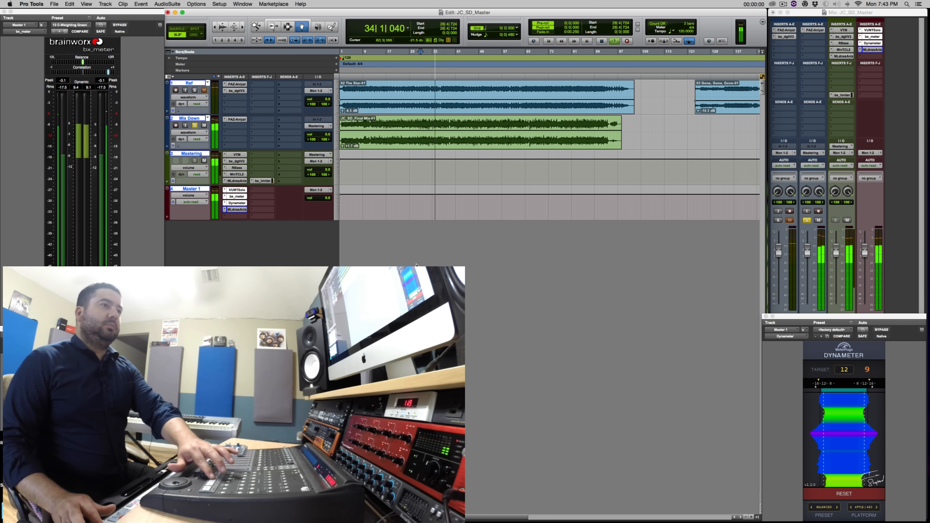
pyautogui.press('space')
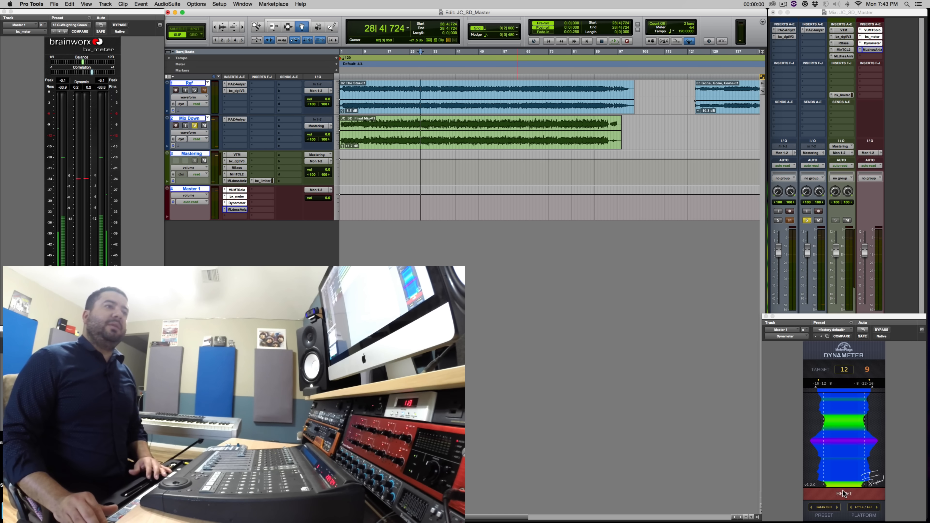
pyautogui.click(843, 493)
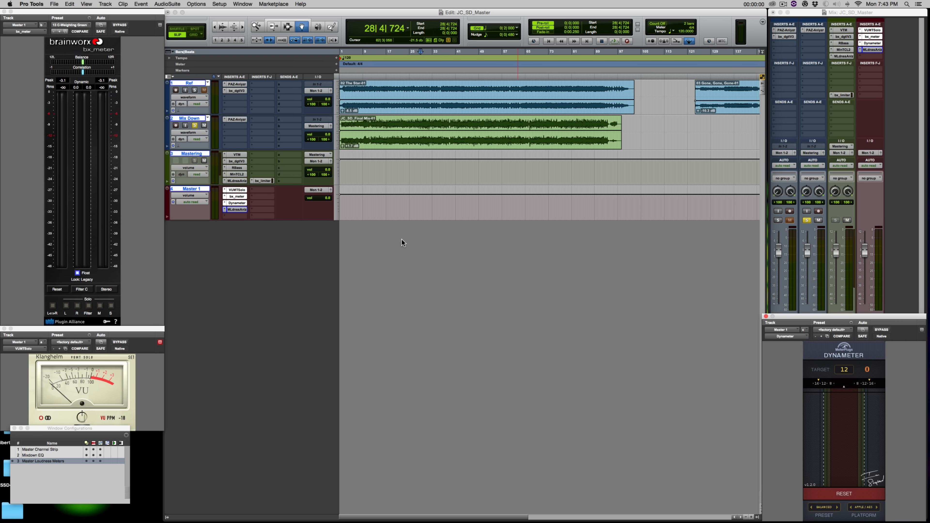
pyautogui.press('space')
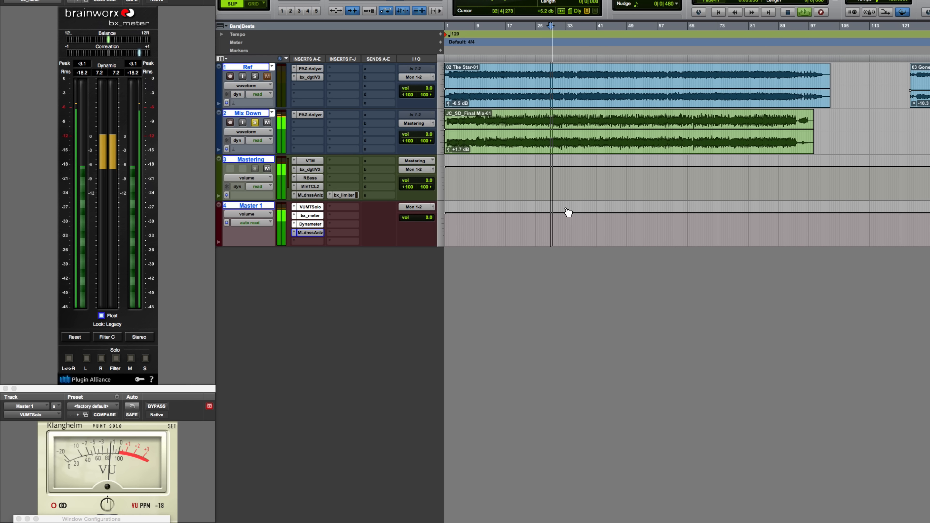
# Solo Ref and play the Gone, Gone, Gone reference from bar 172; the Dynameter reads 8.
pyautogui.hotkey('shift', 's')
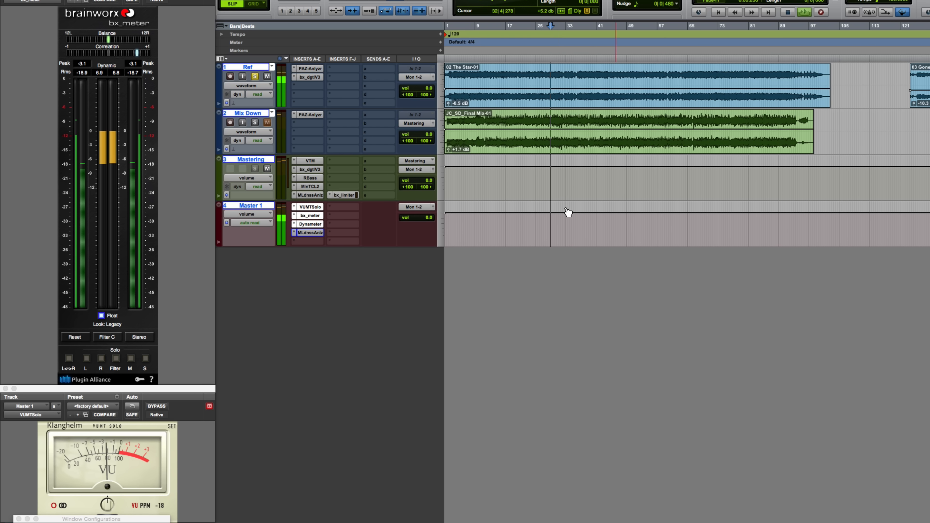
pyautogui.press('space')
pyautogui.hscroll(5, 638, 284)
pyautogui.hscroll(10, 638, 284)
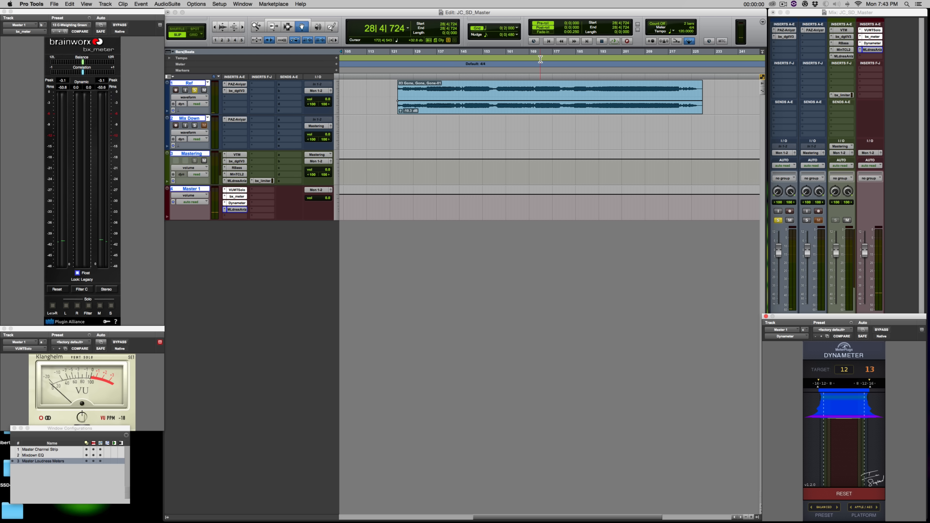
pyautogui.click(541, 58)
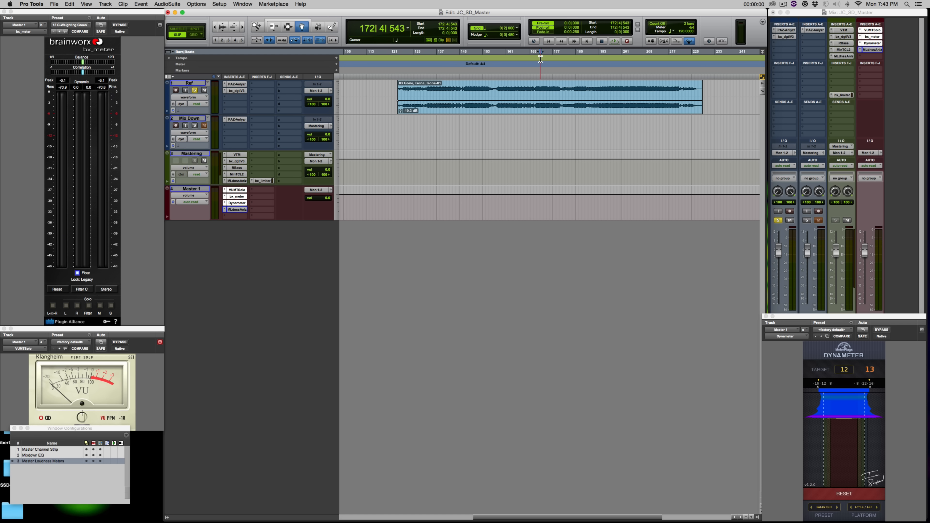
pyautogui.press('space')
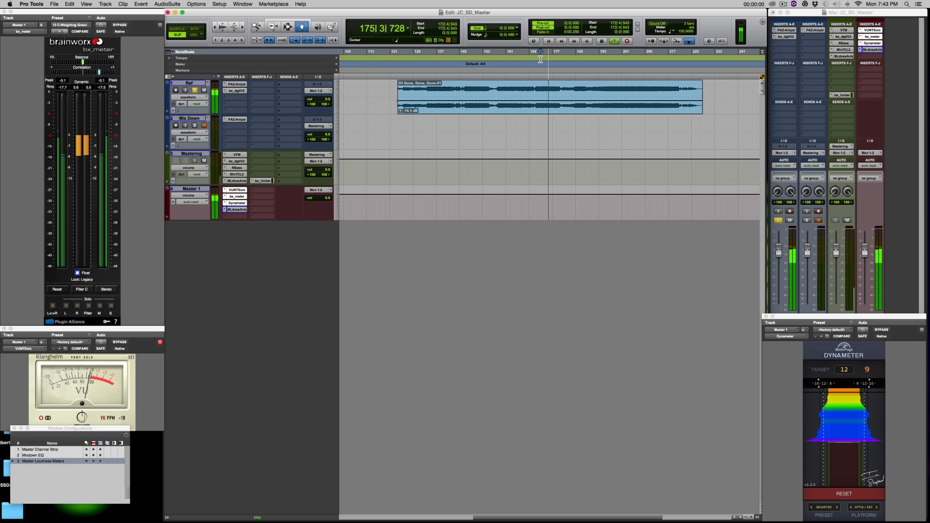
pyautogui.press('space')
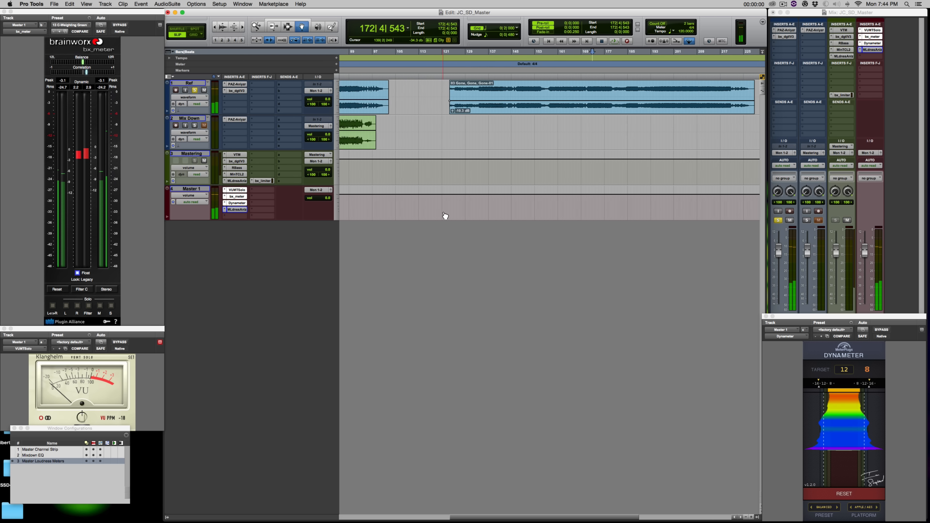
pyautogui.press('Home')
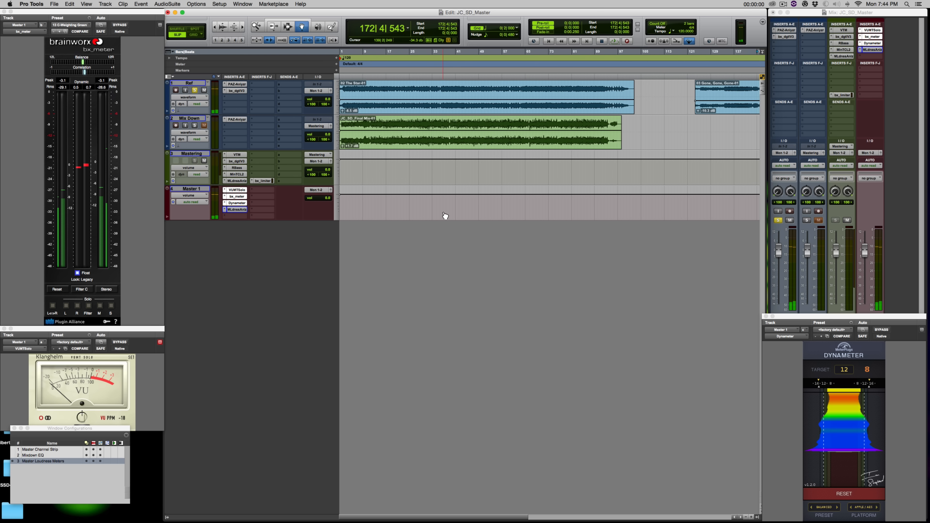
# Make the Ref track large and set all tracks to the same large height.
pyautogui.click(338, 96)
pyautogui.click(347, 104)
pyautogui.press('t')
pyautogui.press('t')
pyautogui.press('t')
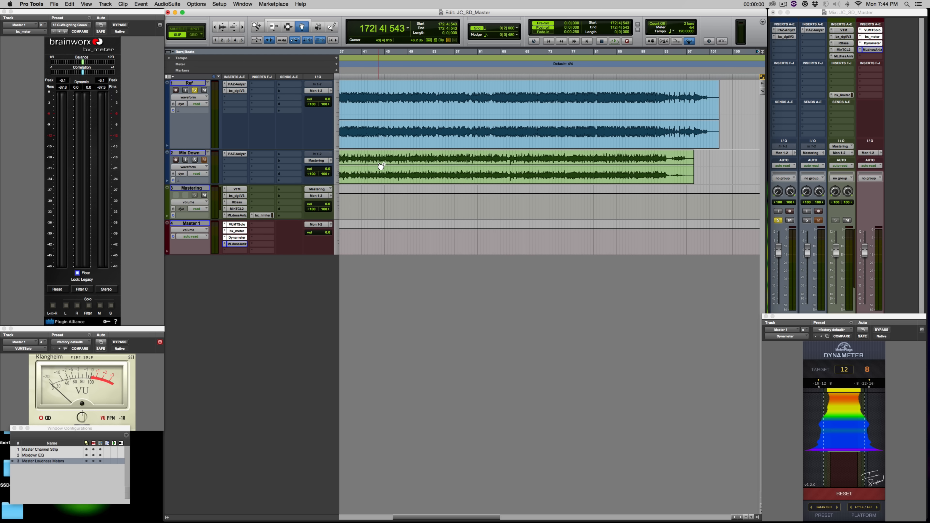
pyautogui.press('Home')
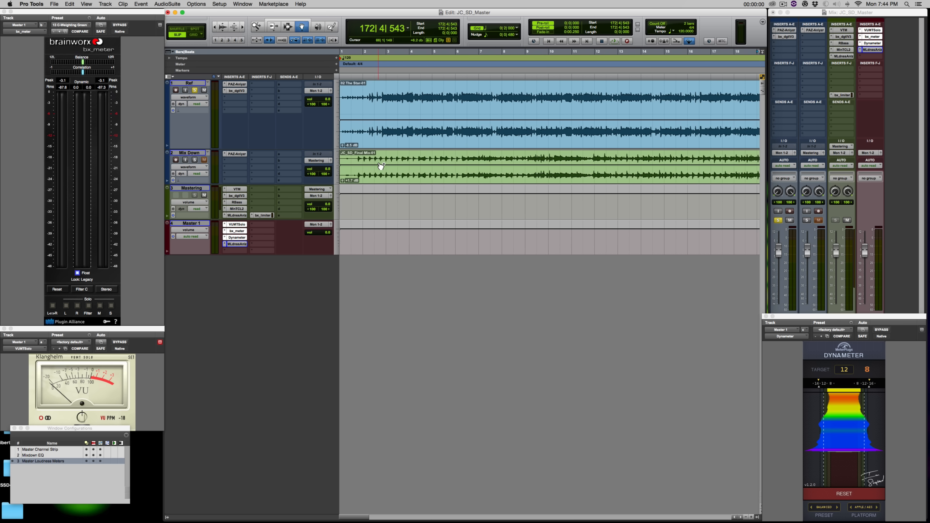
pyautogui.moveTo(338, 182); pyautogui.dragTo(403, 280)
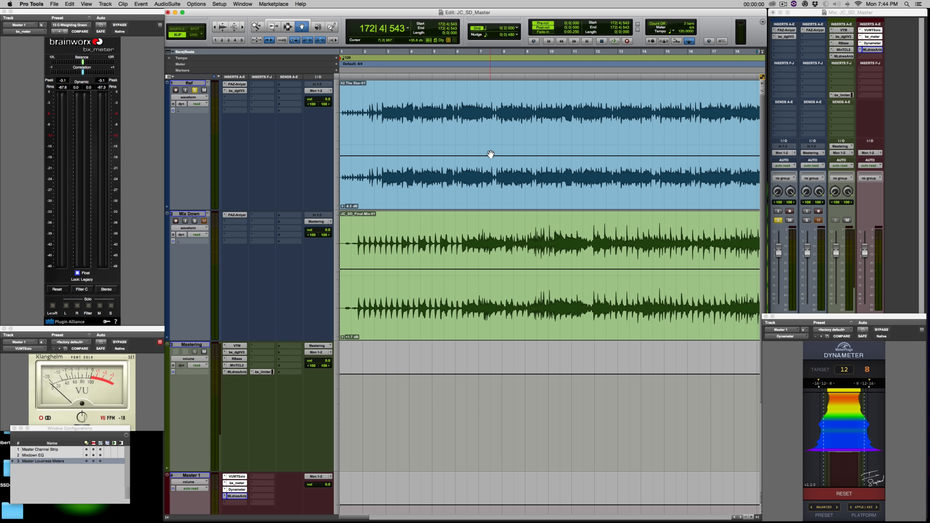
# Zoom the timeline out to show the whole Gone, Gone, Gone clip at -10.3 dB clip gain.
pyautogui.press('r')
pyautogui.press('r')
pyautogui.press('r')
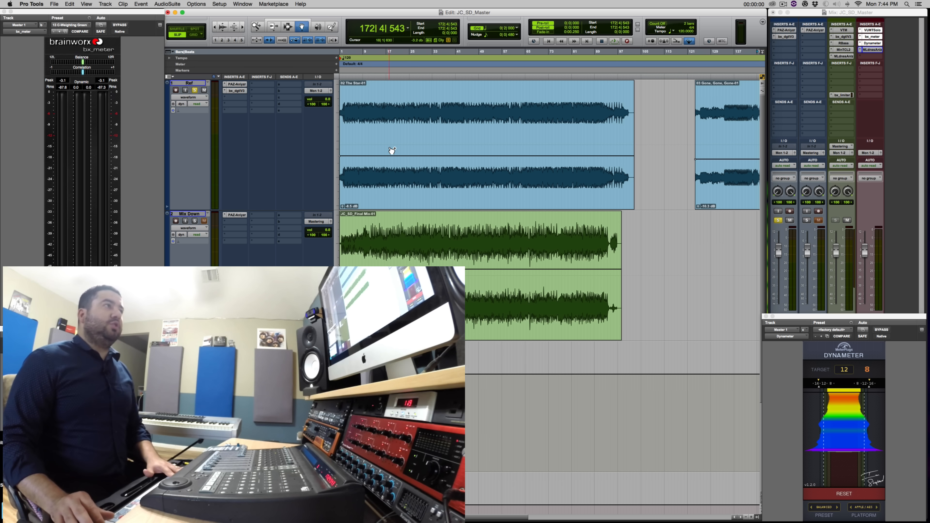
pyautogui.press('t')
pyautogui.press('t')
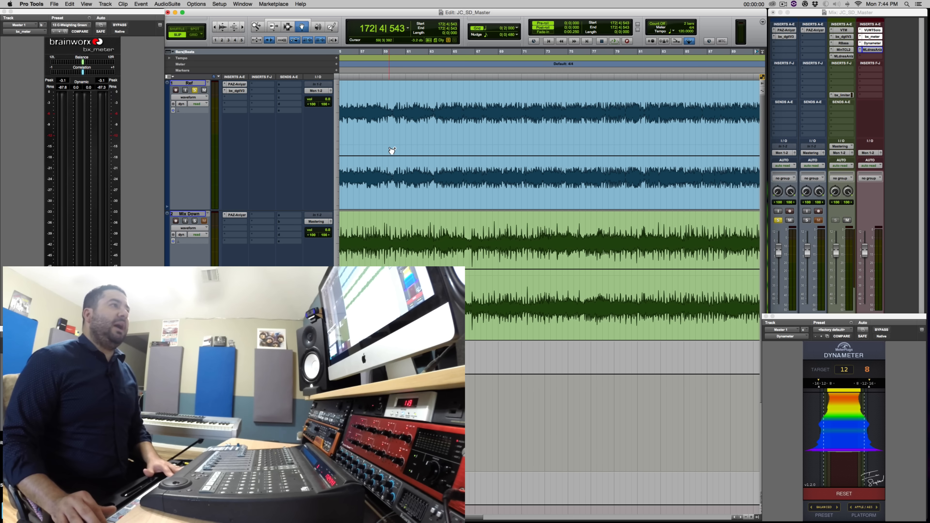
pyautogui.press('Home')
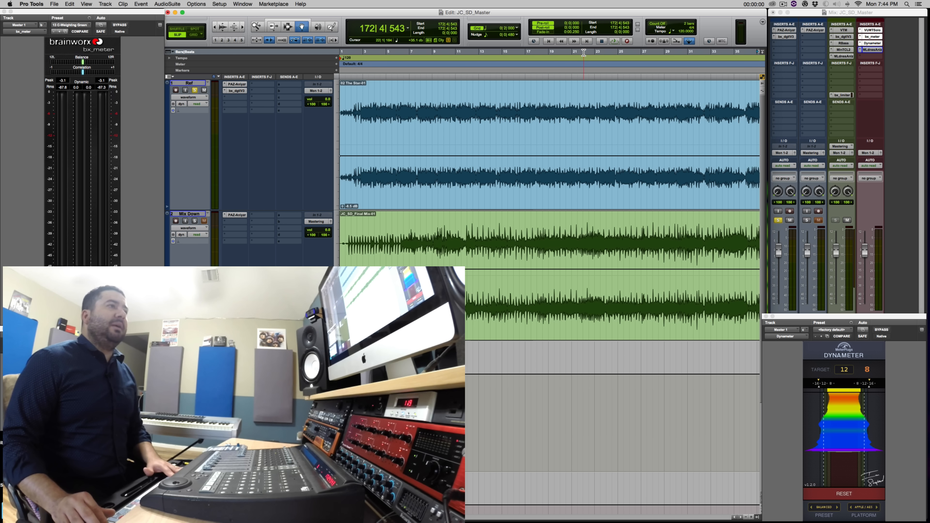
pyautogui.press('r')
pyautogui.press('r')
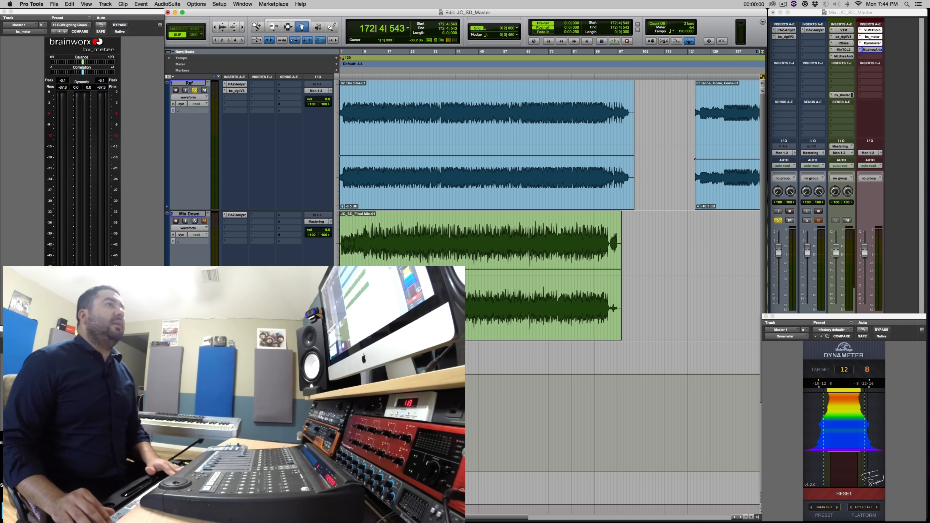
pyautogui.hscroll(15, 567, 142)
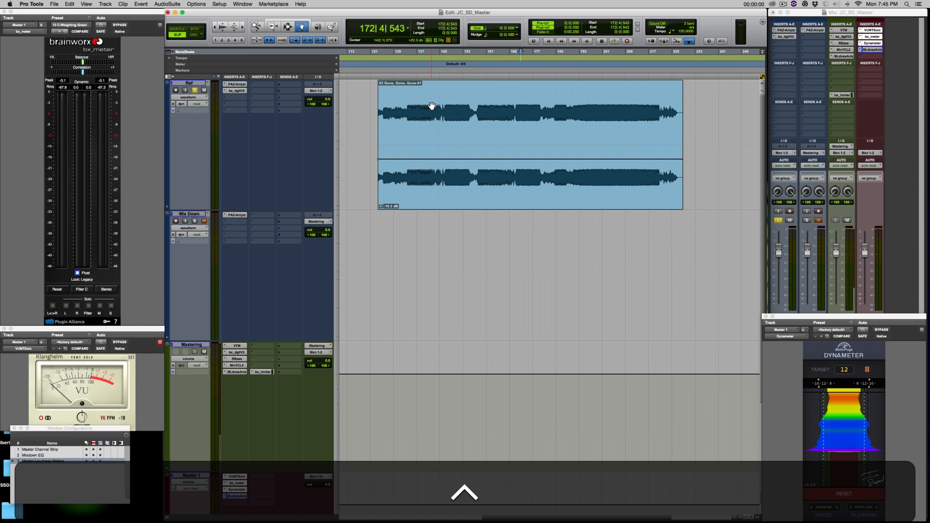
# Play the Gone, Gone, Gone reference from near bar 131, jumping to bar 147; the Dynameter reads 6.
pyautogui.click(400, 53)
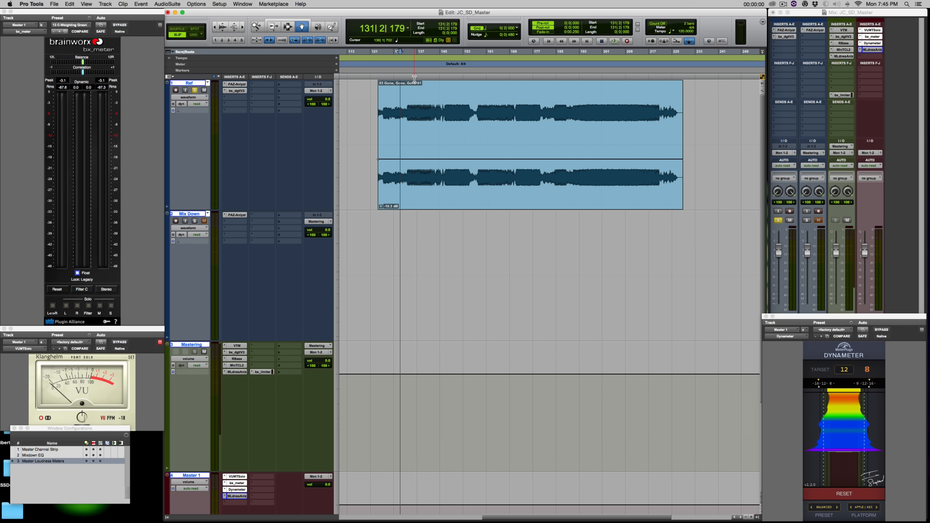
pyautogui.press('space')
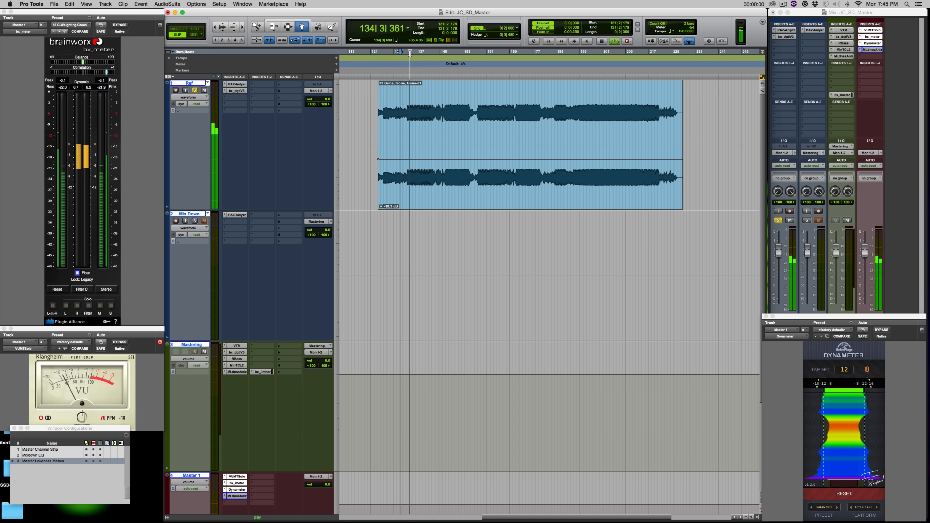
pyautogui.click(448, 52)
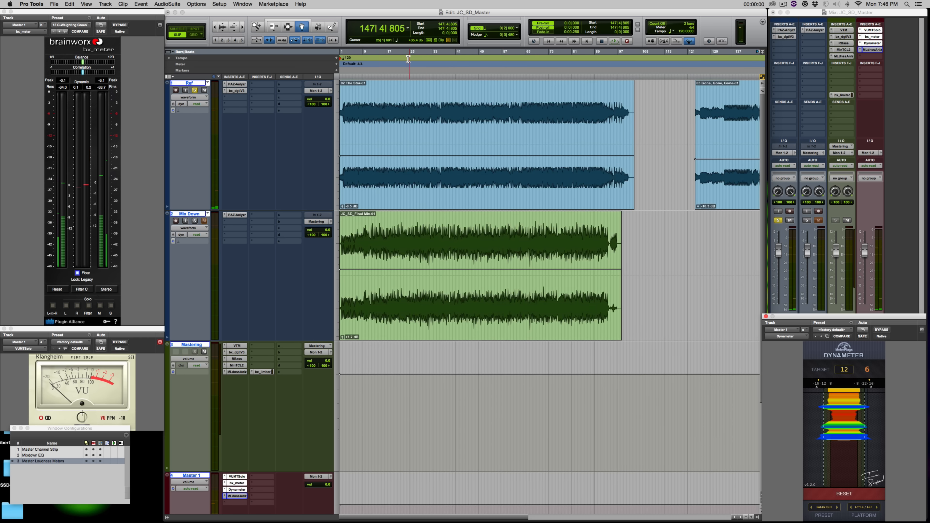
# Reset the Dynameter and play the reference from bar 23.
pyautogui.click(405, 53)
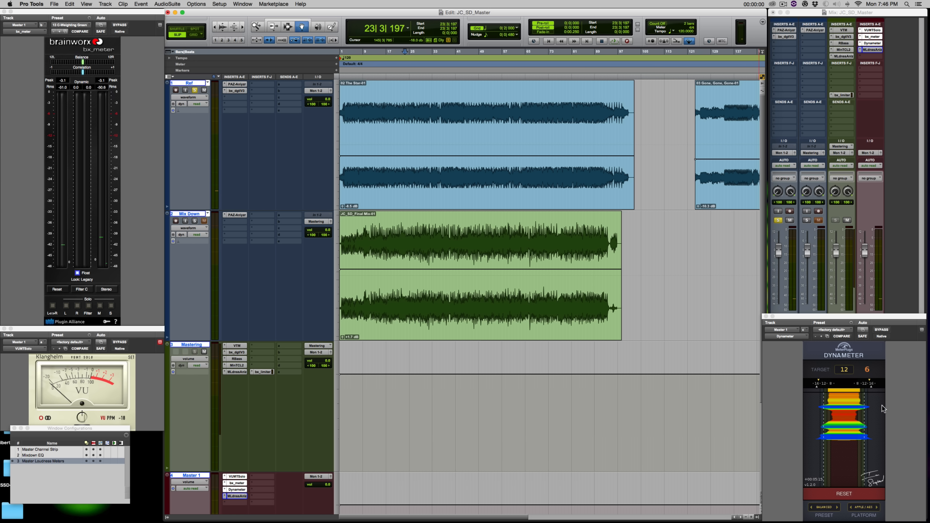
pyautogui.click(848, 496)
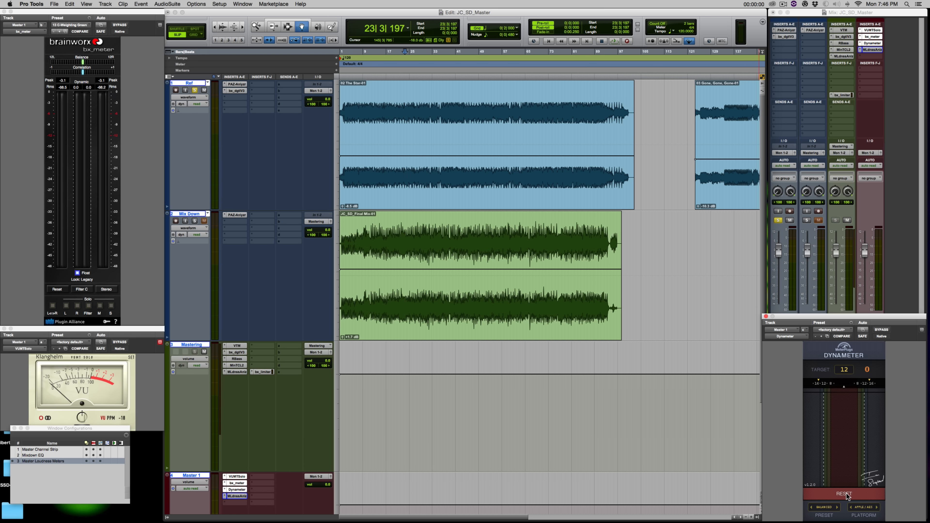
pyautogui.press('space')
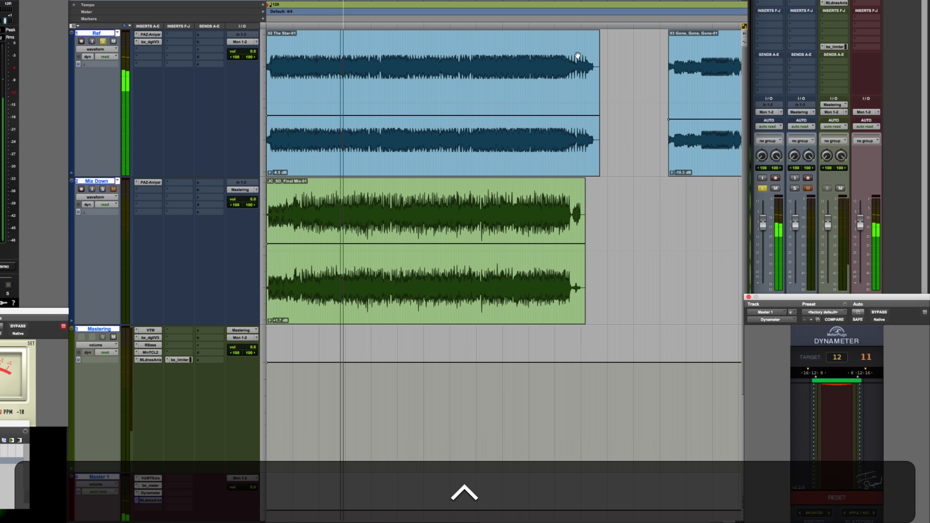
pyautogui.press('space')
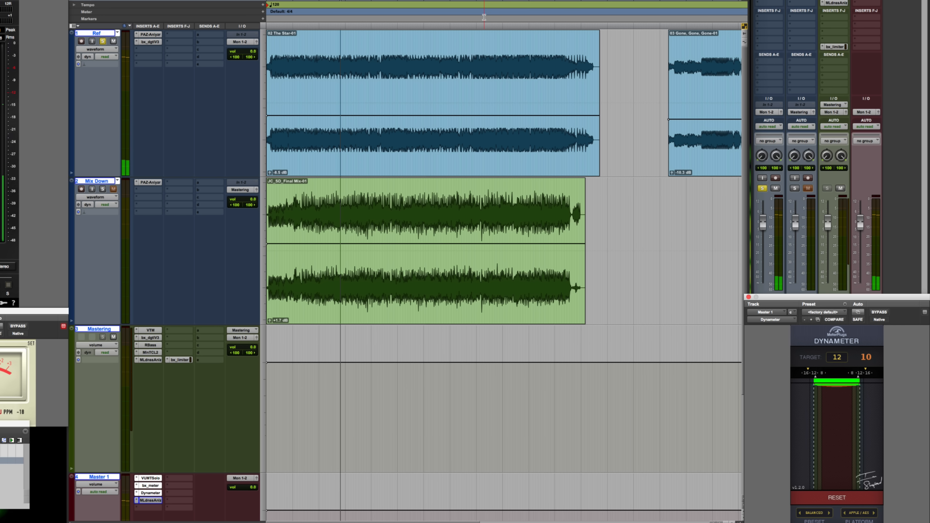
pyautogui.press('space')
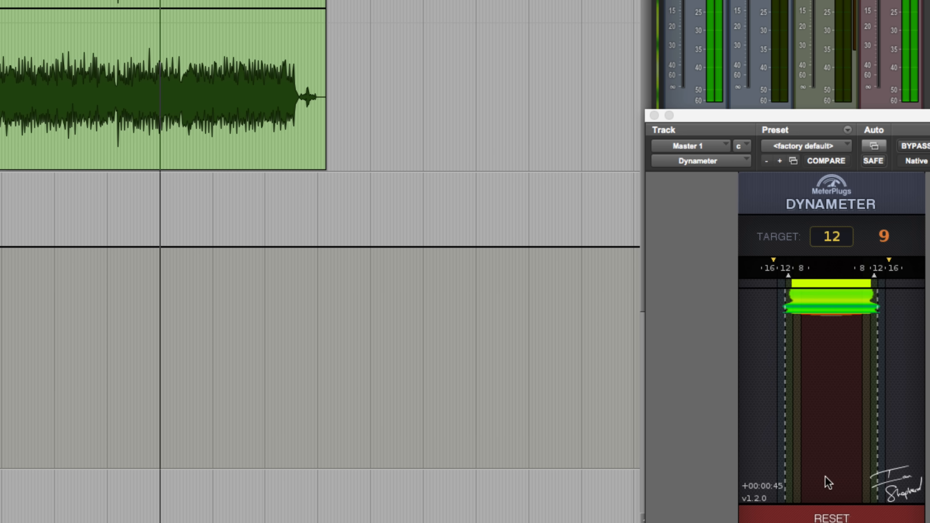
pyautogui.hotkey('ctrl', 'space')
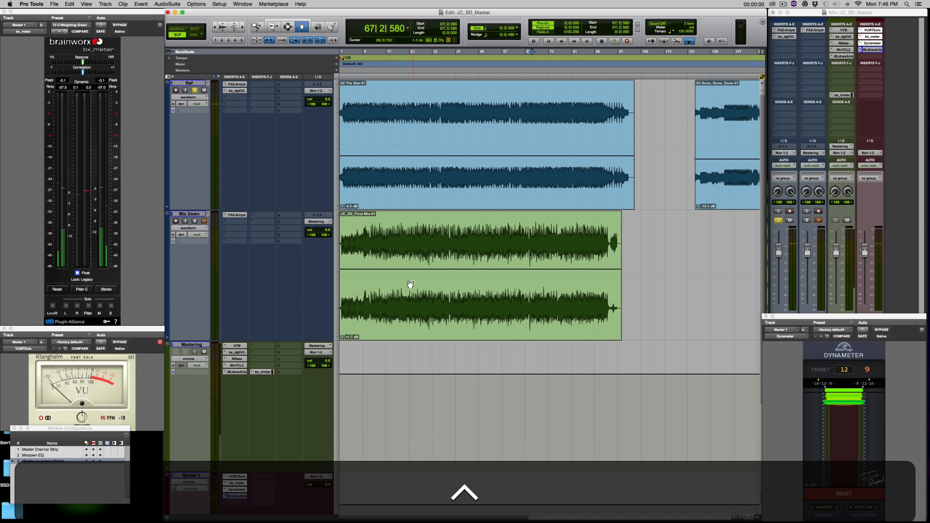
# Solo Mix Down instead of Ref and play it until the Dynameter reads 9.
pyautogui.hotkey('shift', 's')
pyautogui.hotkey('ctrl', 'space')
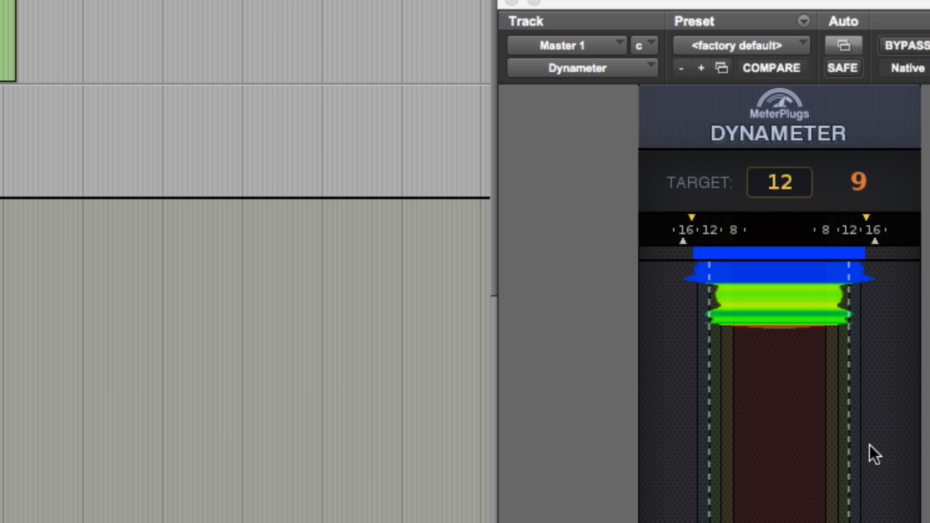
pyautogui.press('space')
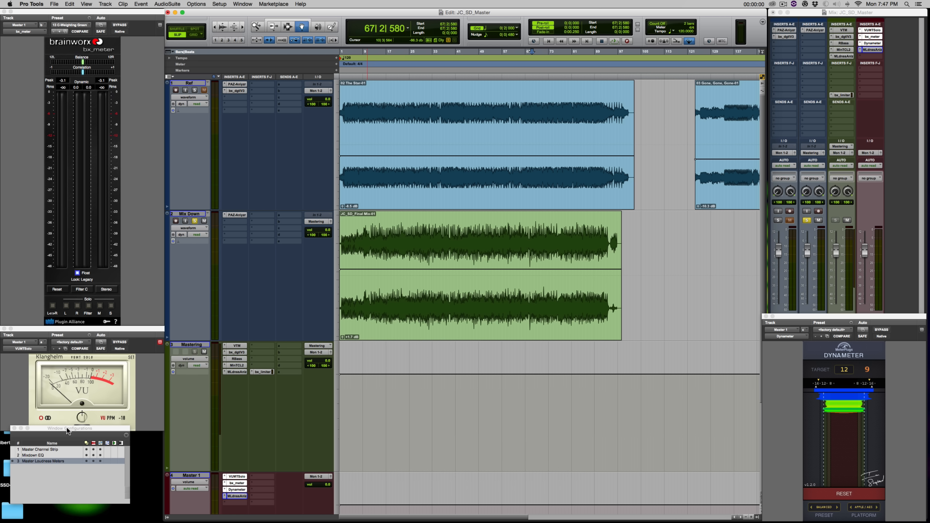
# Toggle between Master Channel Strip and Master Loudness Meters layouts, ending on Master Channel Strip.
pyautogui.moveTo(66, 427); pyautogui.dragTo(72, 433)
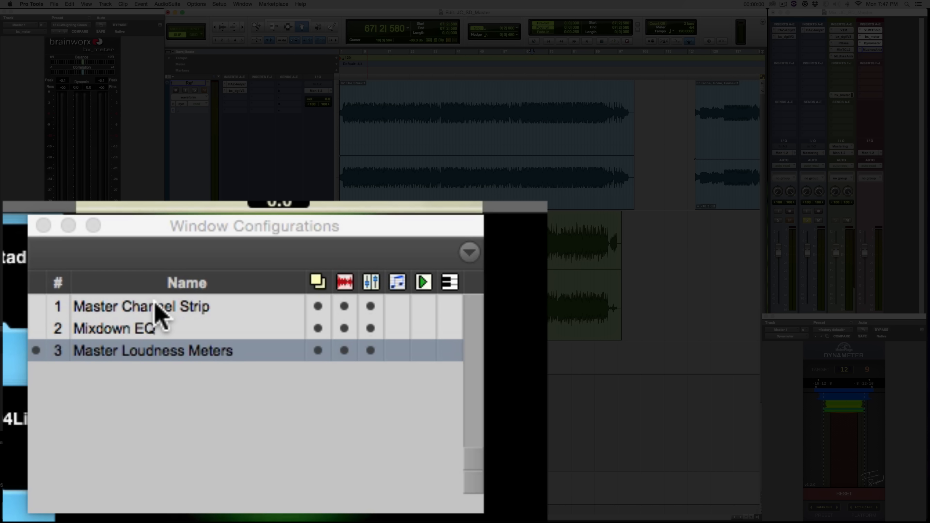
pyautogui.click(50, 458)
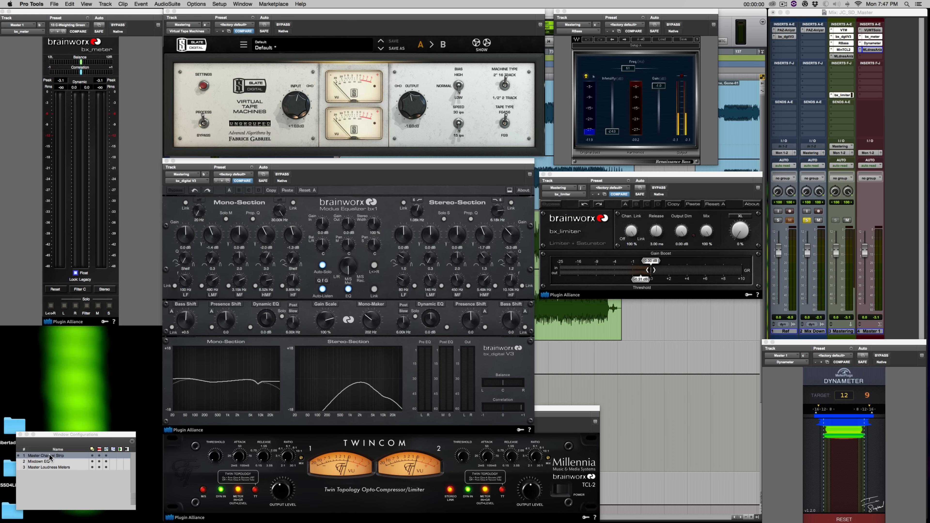
pyautogui.click(44, 468)
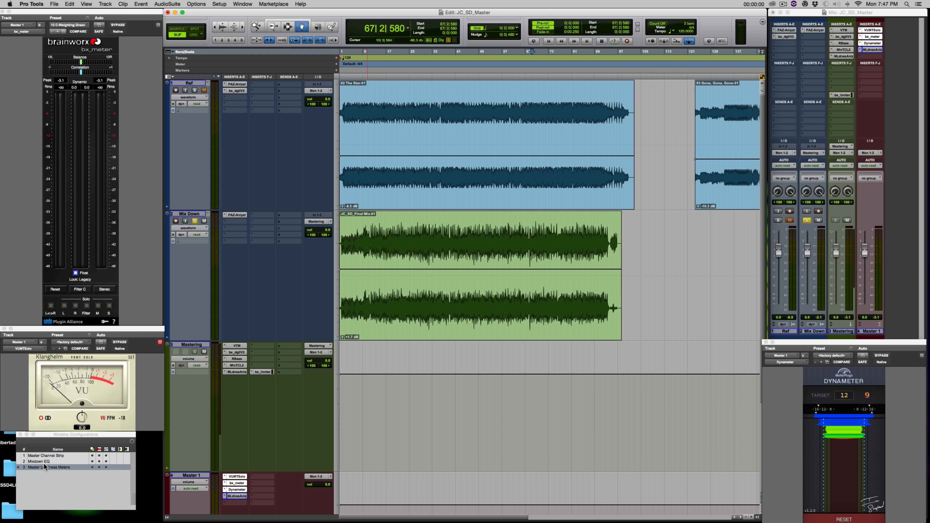
pyautogui.click(43, 456)
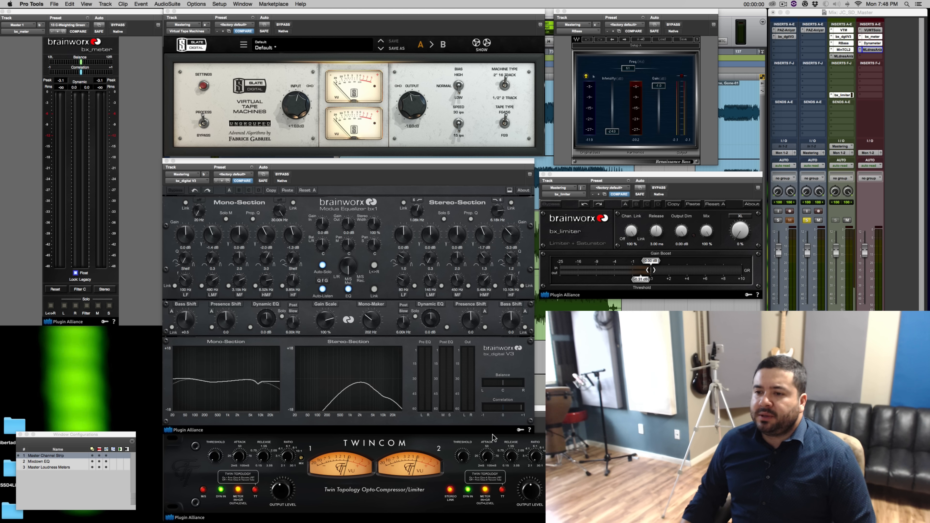
# Rearrange the TwinCom, bx_digital V3 and bx_limiter windows so TwinCom is uncovered.
pyautogui.click(539, 408)
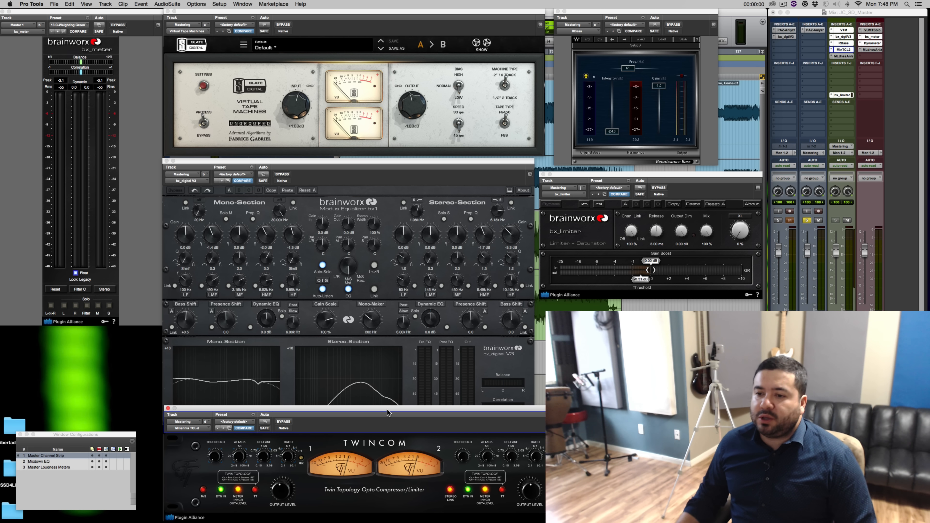
pyautogui.moveTo(387, 410); pyautogui.dragTo(387, 407)
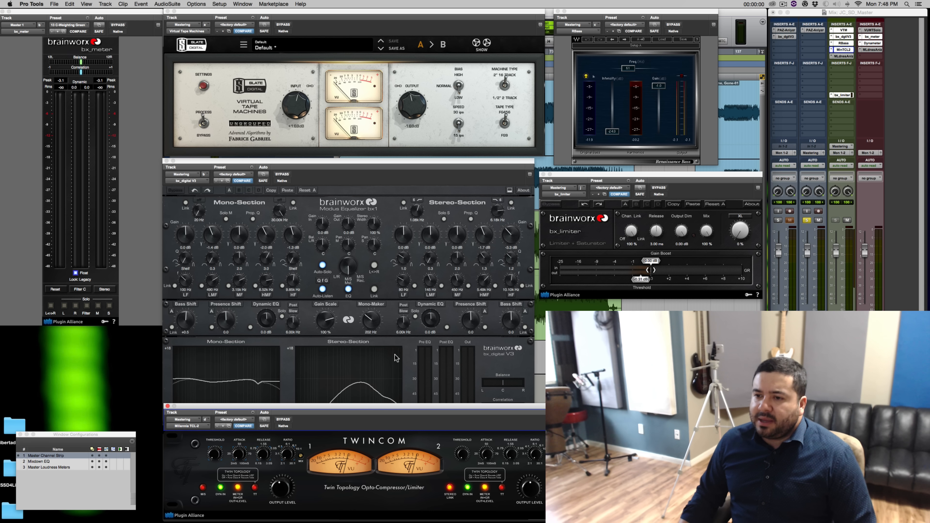
pyautogui.click(402, 354)
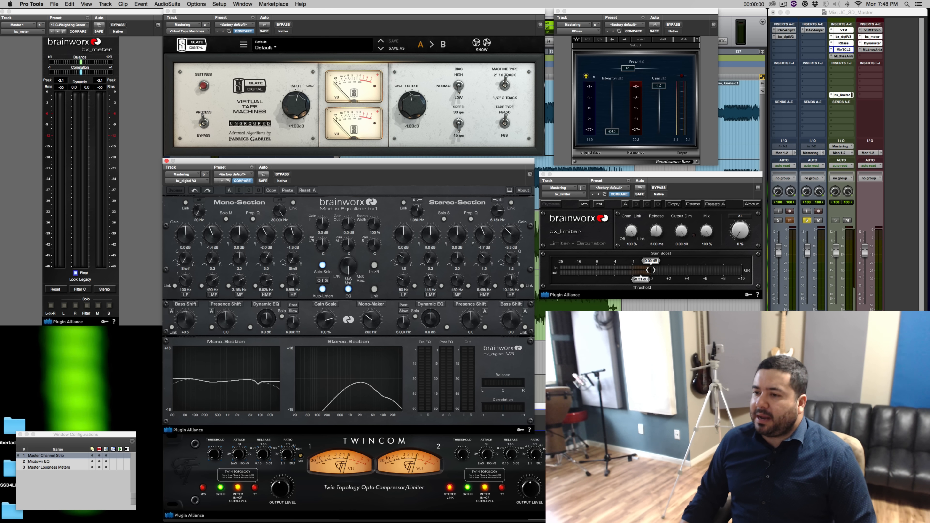
pyautogui.click(373, 504)
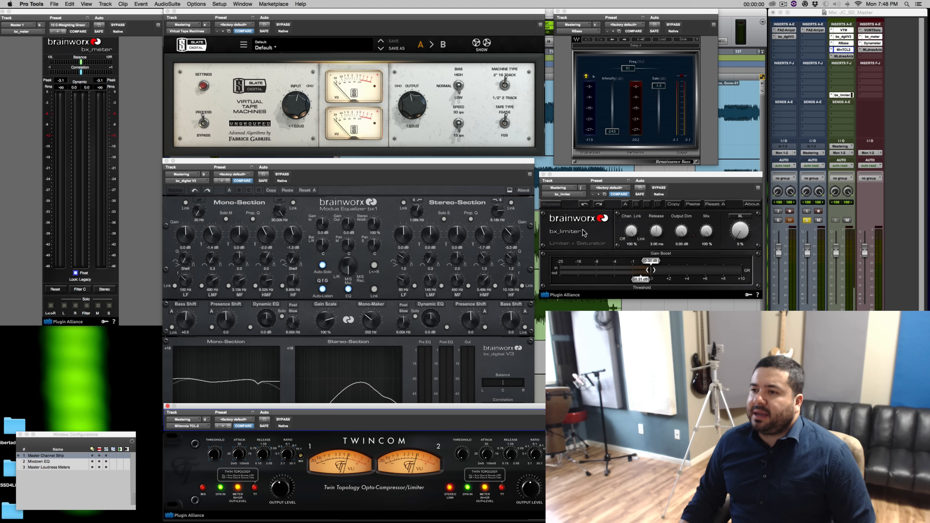
pyautogui.click(614, 182)
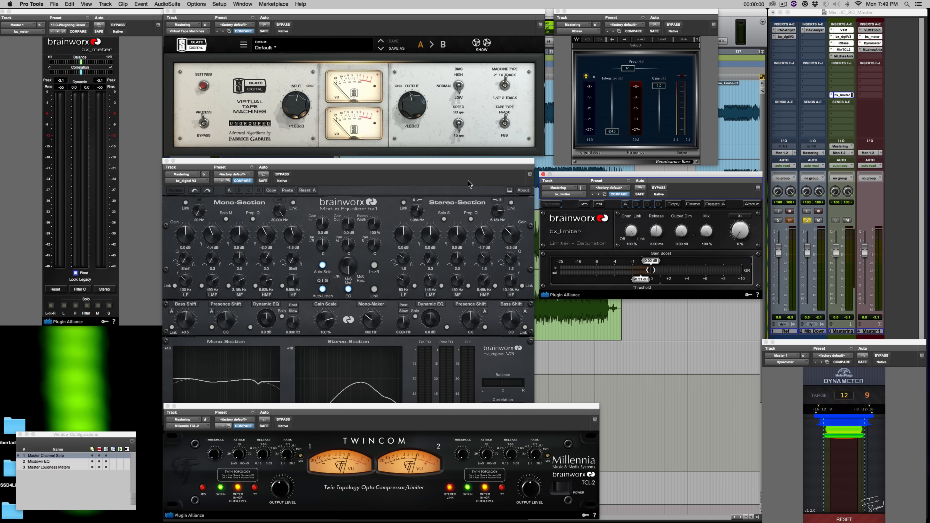
# Play the mix through the mastering chain with the Millennia TwinCom TCL-2 window in front.
pyautogui.press('space')
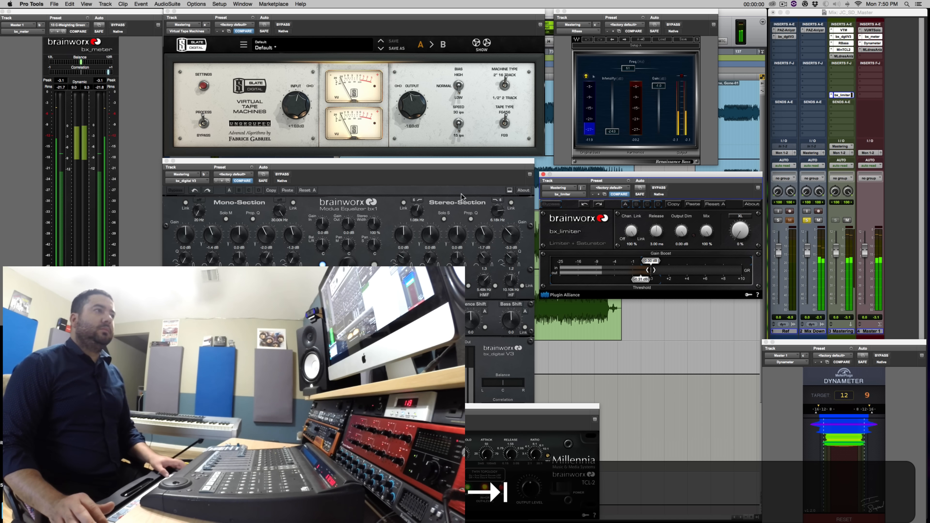
pyautogui.click(392, 409)
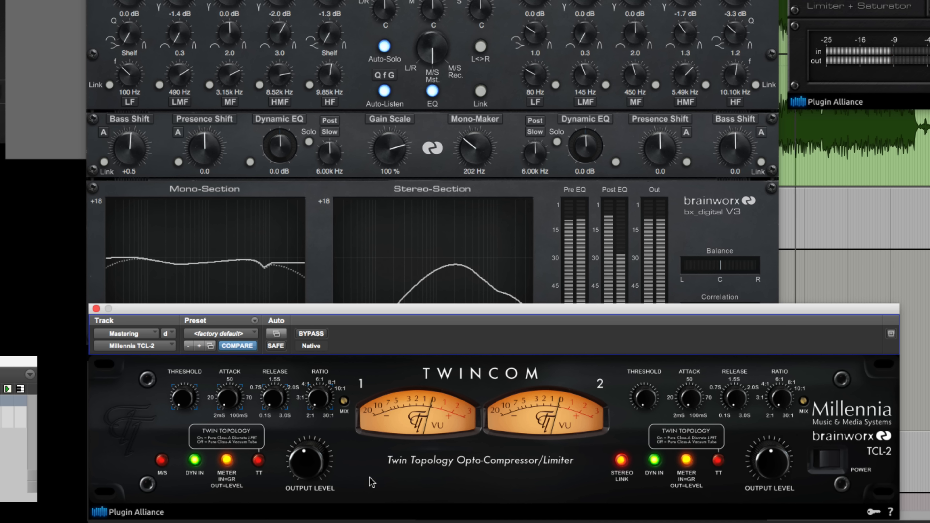
# Switch the TwinCom VU meters to the other reading and raise the right output level slightly.
pyautogui.click(227, 462)
pyautogui.click(227, 460)
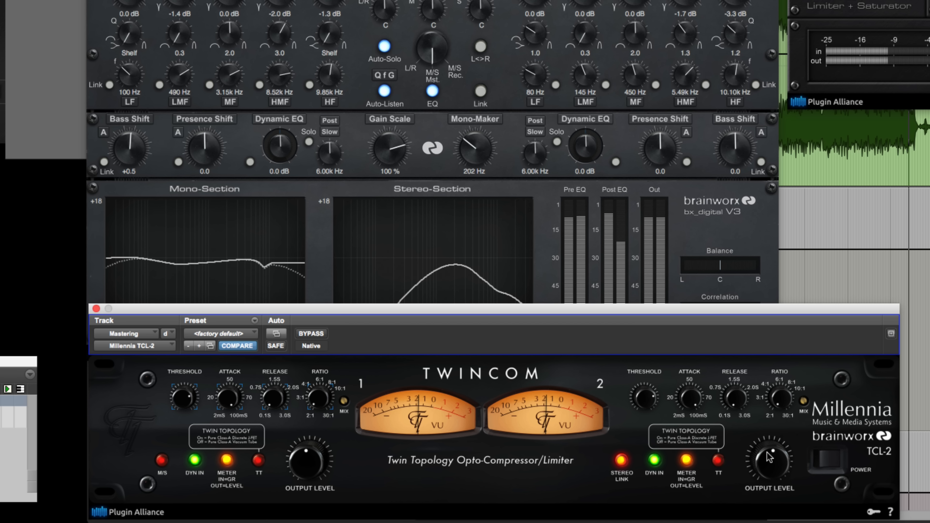
pyautogui.moveTo(767, 459); pyautogui.dragTo(767, 451)
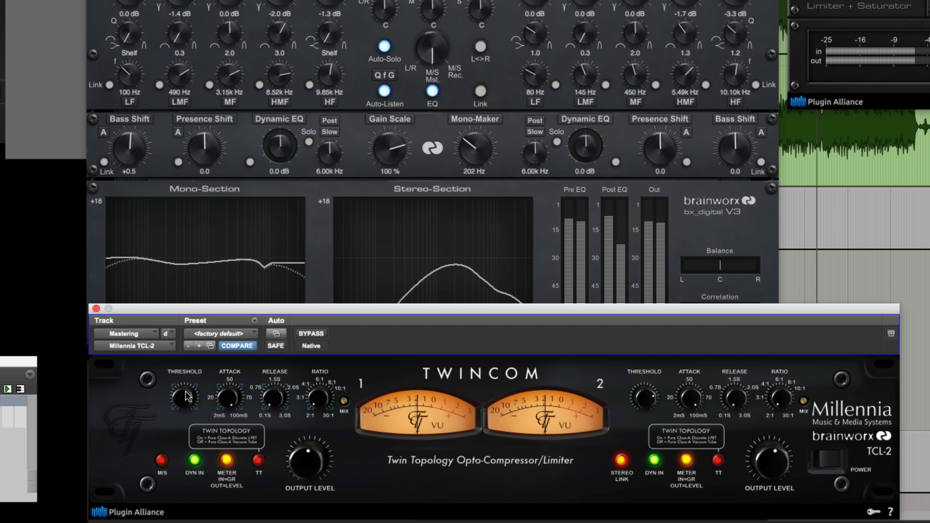
pyautogui.click(301, 335)
pyautogui.click(301, 335)
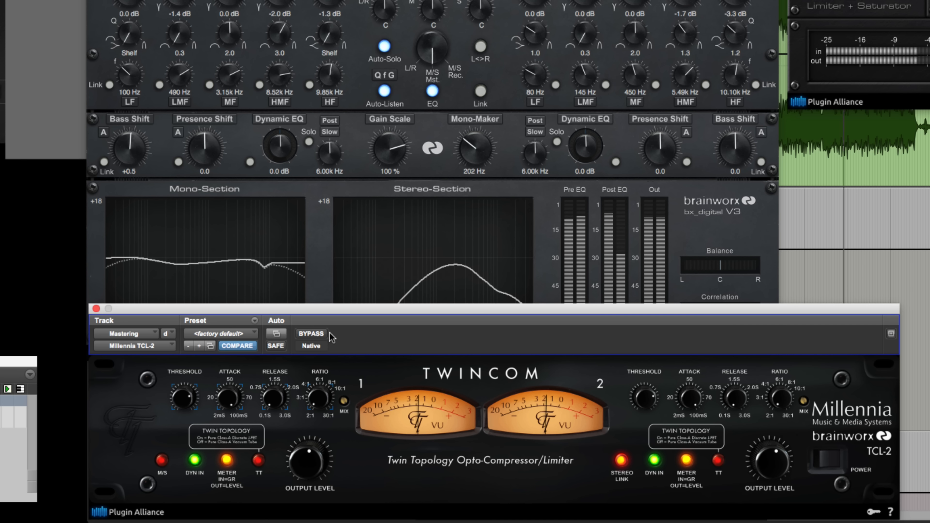
pyautogui.click(311, 333)
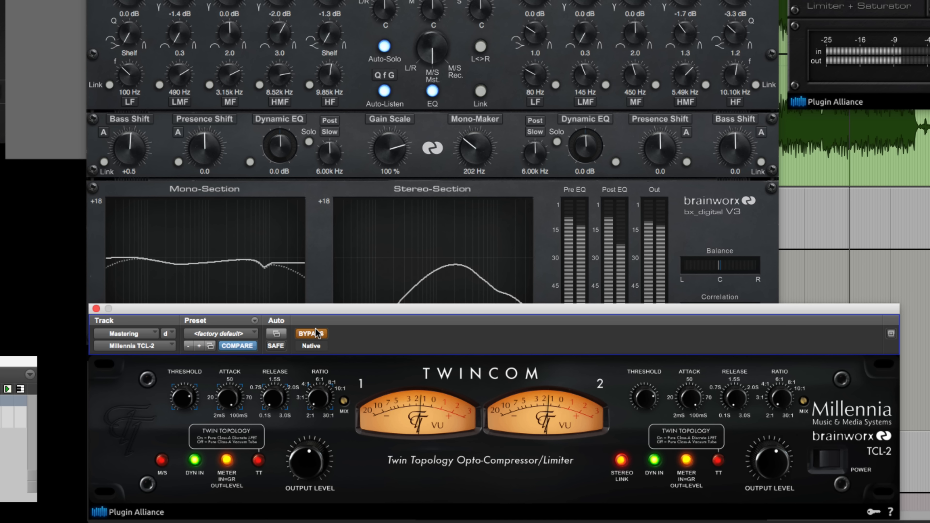
pyautogui.click(316, 333)
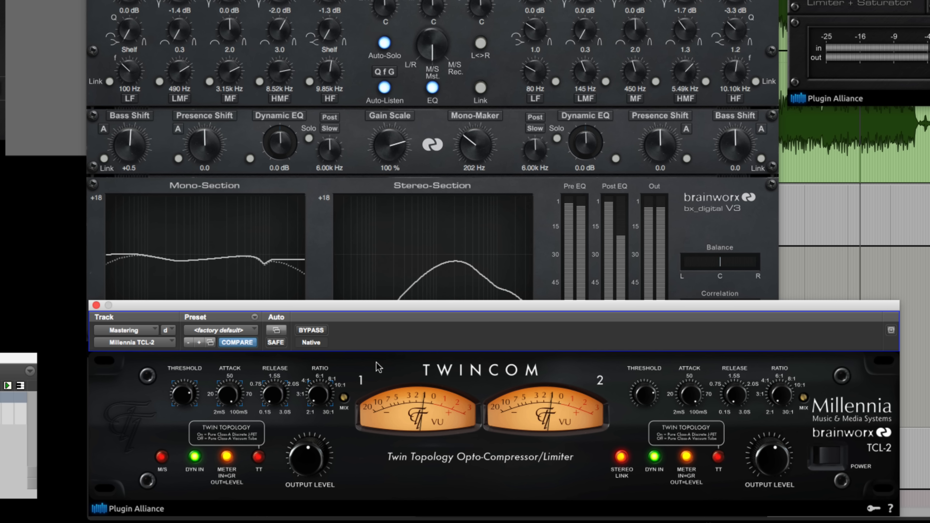
pyautogui.click(317, 332)
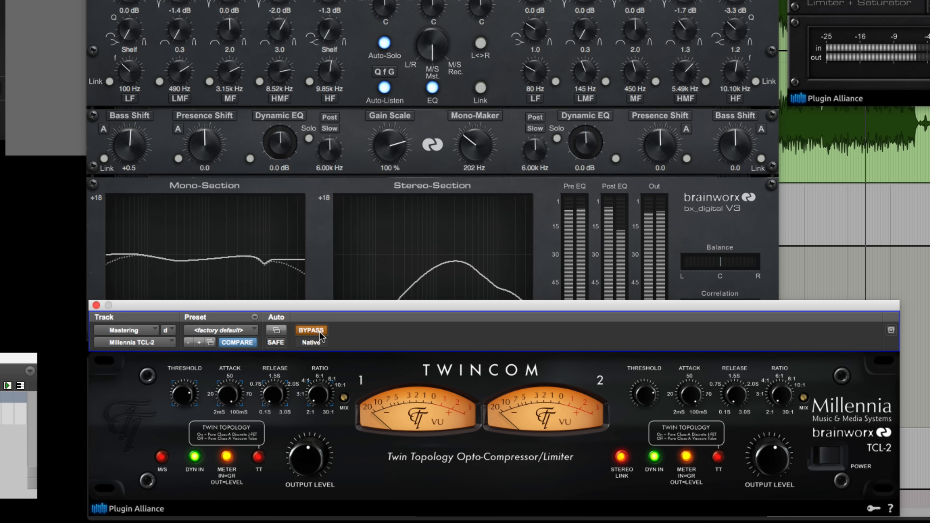
pyautogui.click(318, 333)
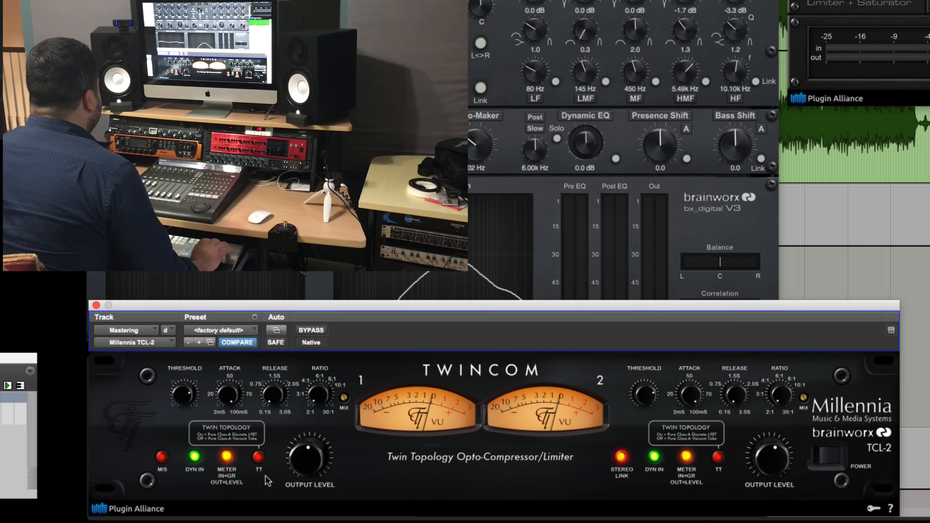
# Audition the master with Twin Topology off versus on for both channels, twice.
pyautogui.click(258, 458)
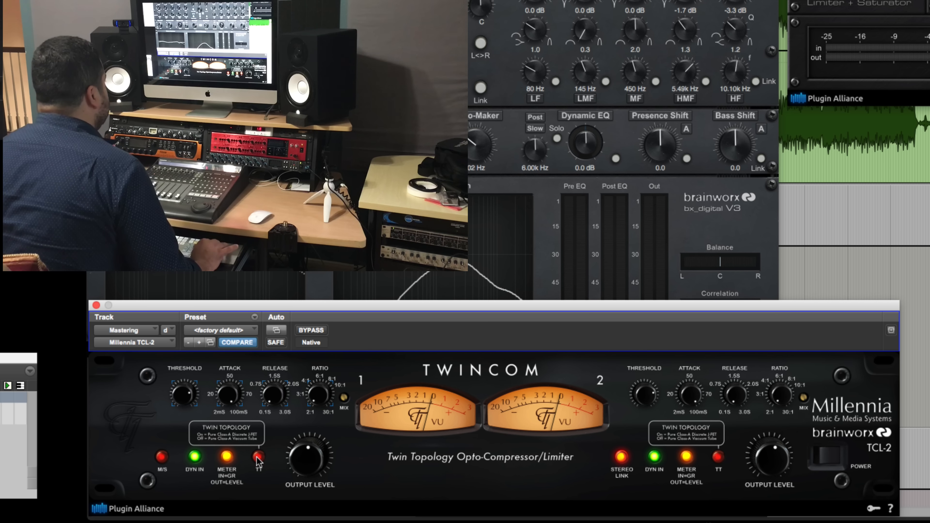
pyautogui.press('space')
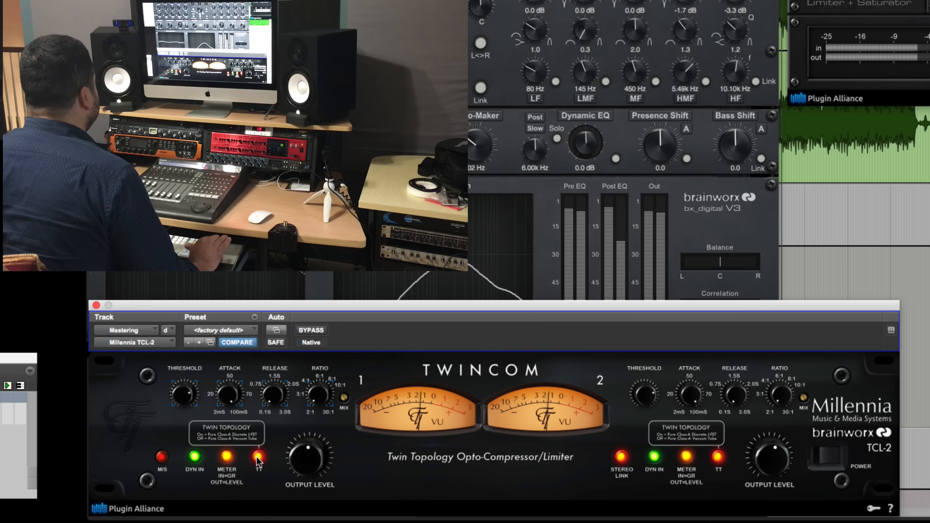
pyautogui.click(258, 458)
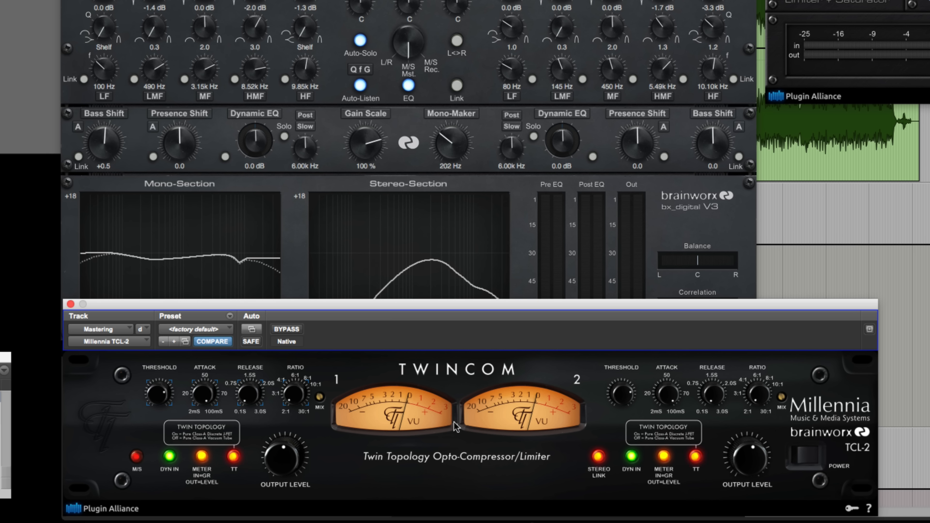
pyautogui.press('space')
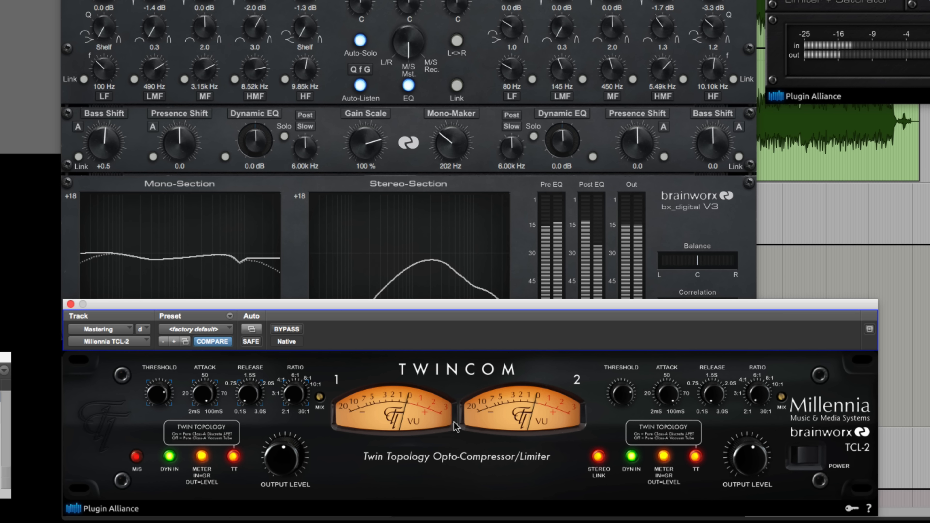
pyautogui.click(695, 458)
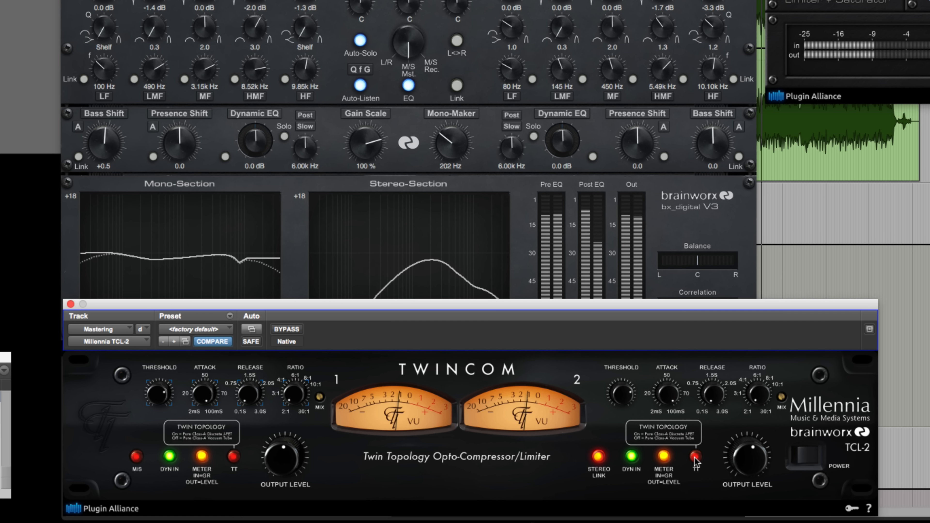
pyautogui.click(695, 458)
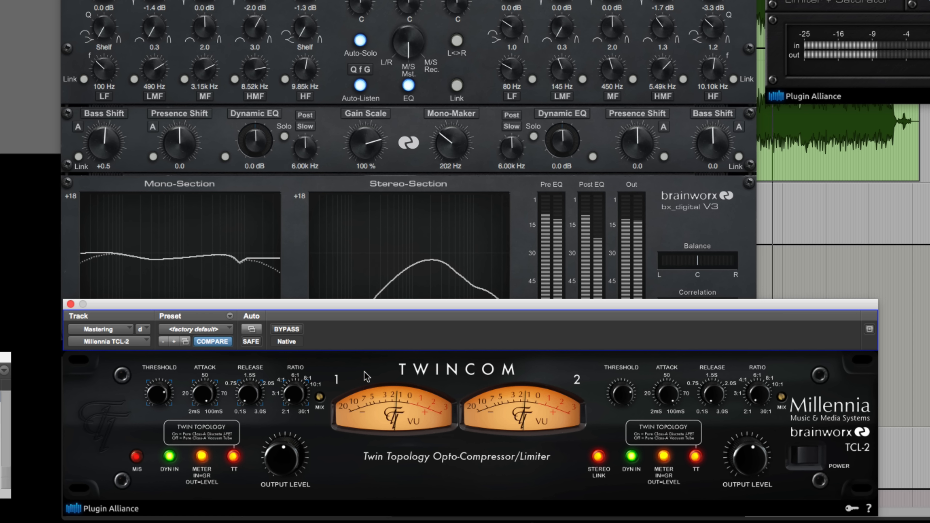
pyautogui.click(294, 331)
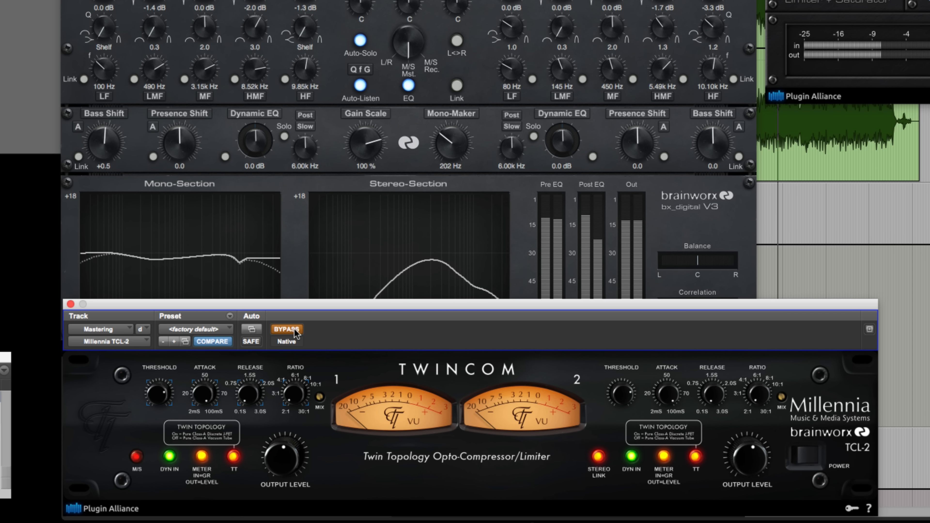
pyautogui.click(294, 332)
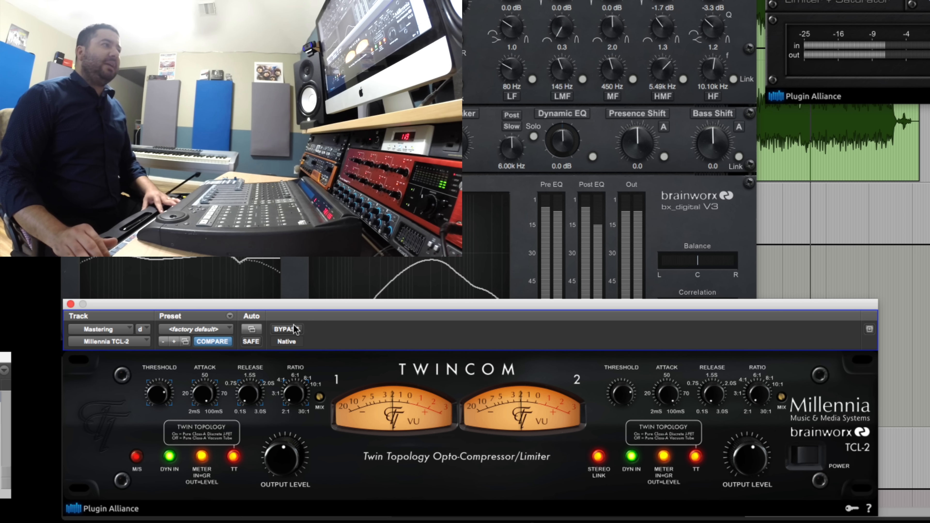
pyautogui.click(293, 332)
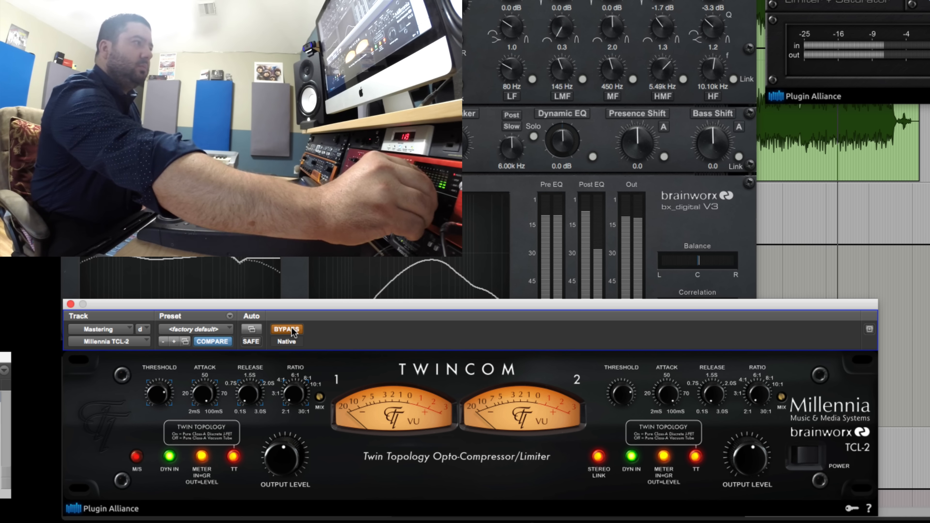
pyautogui.click(293, 330)
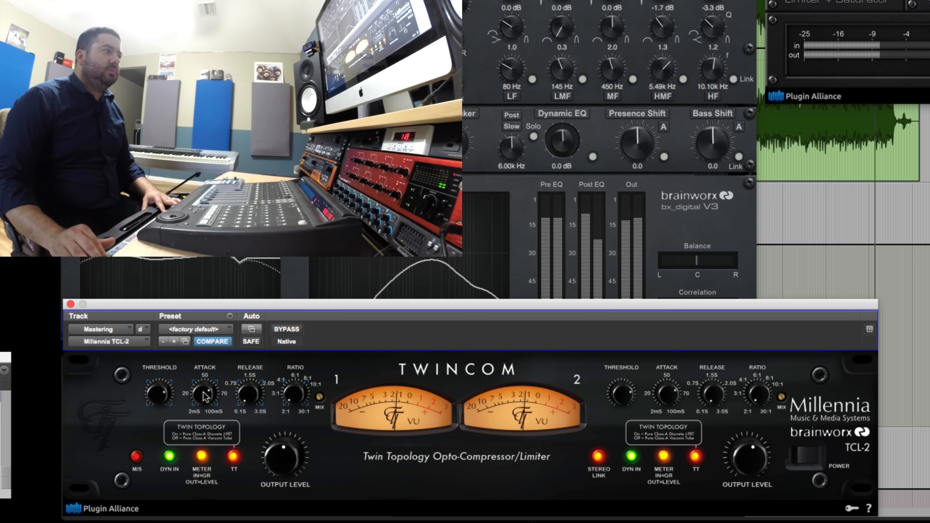
pyautogui.click(289, 330)
pyautogui.click(289, 330)
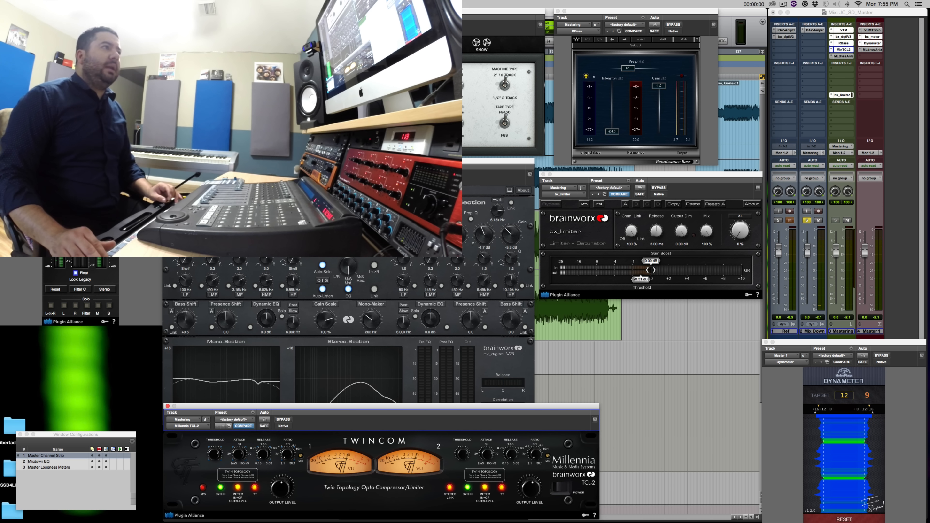
pyautogui.click(361, 175)
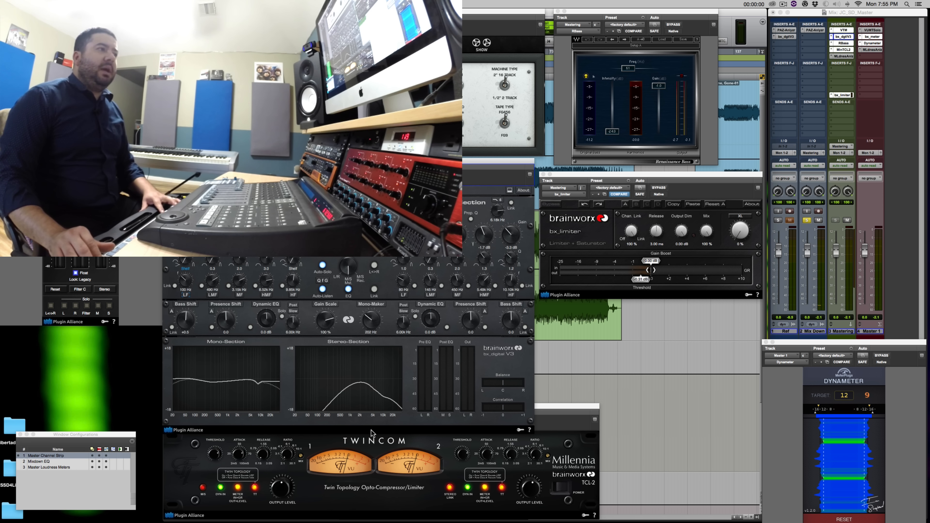
pyautogui.click(371, 439)
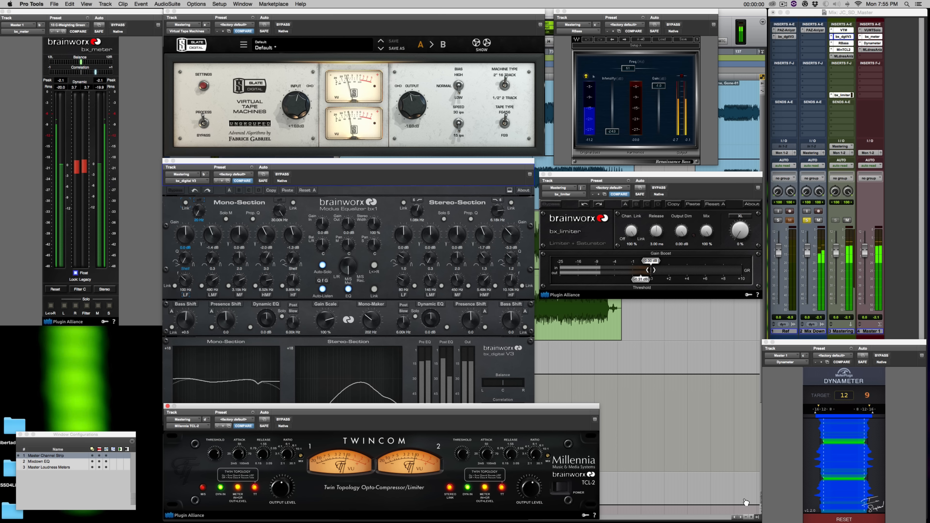
# Reset the Dynameter's loudness history, then solo the Ref track and return to Mix Down.
pyautogui.click(838, 519)
pyautogui.click(838, 519)
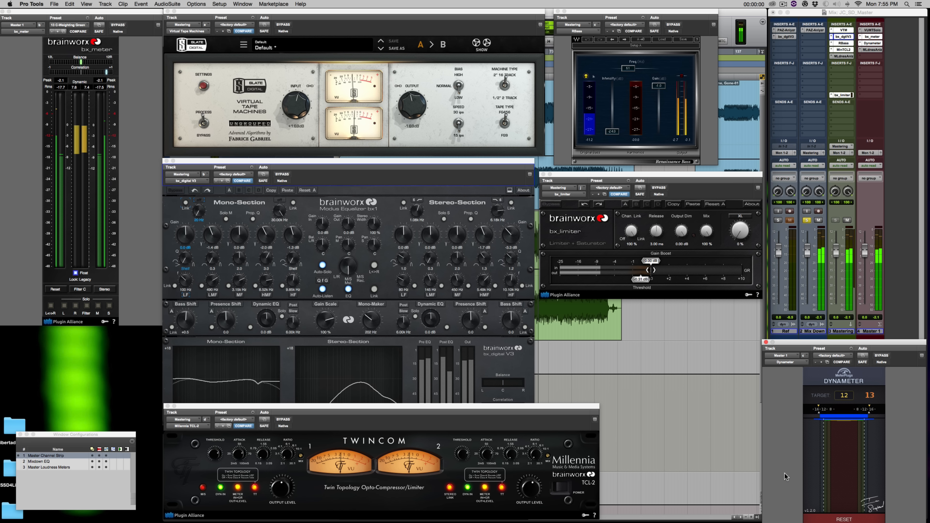
pyautogui.hotkey('shift', 's')
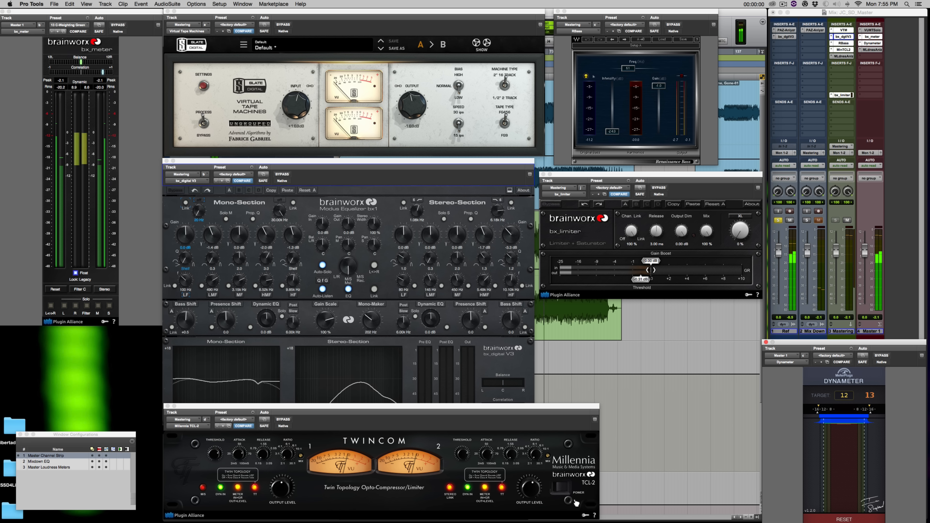
pyautogui.hotkey('shift', 's')
pyautogui.hotkey('shift', 's')
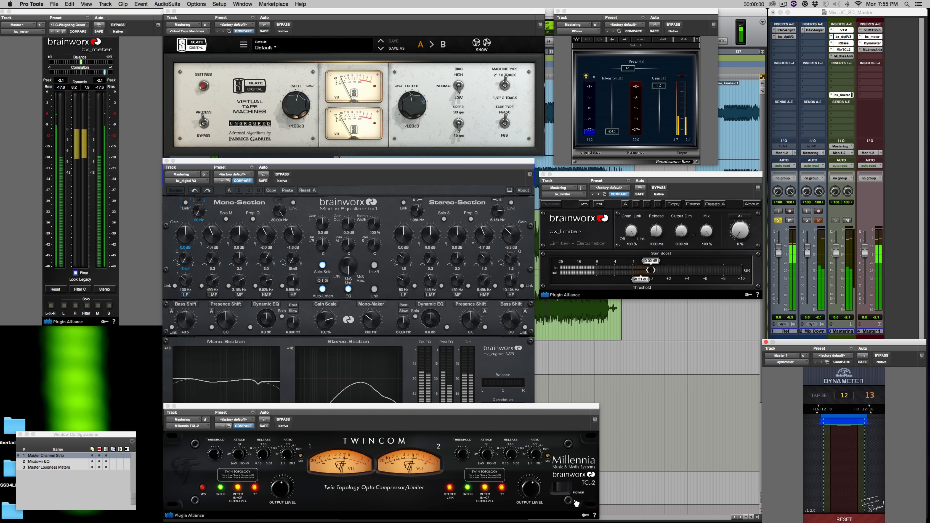